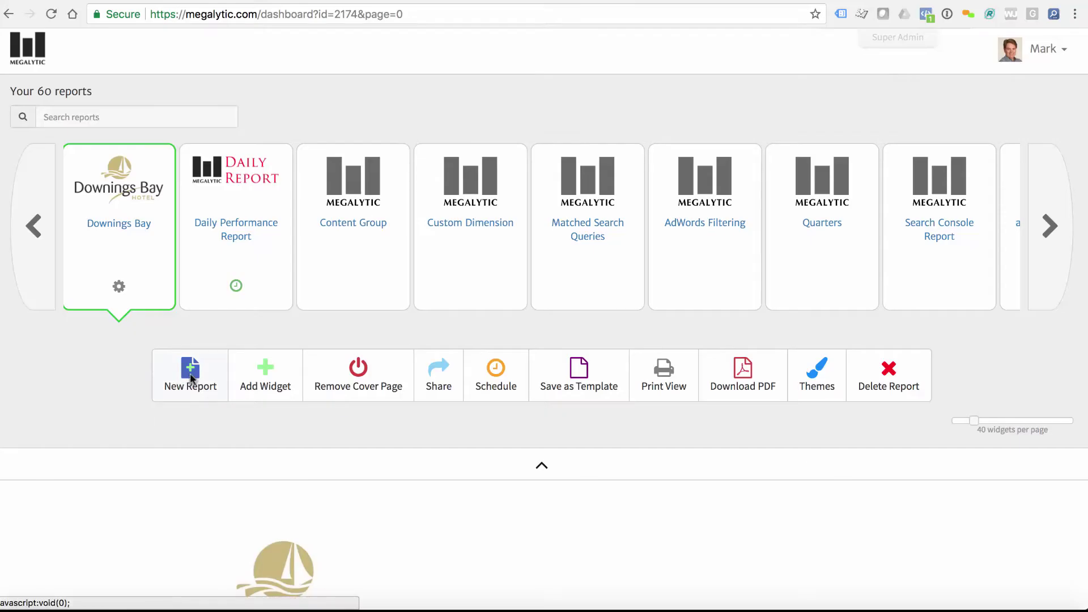
Begin a new report and browse the built-in templates down to AdWords Summary
click(190, 374)
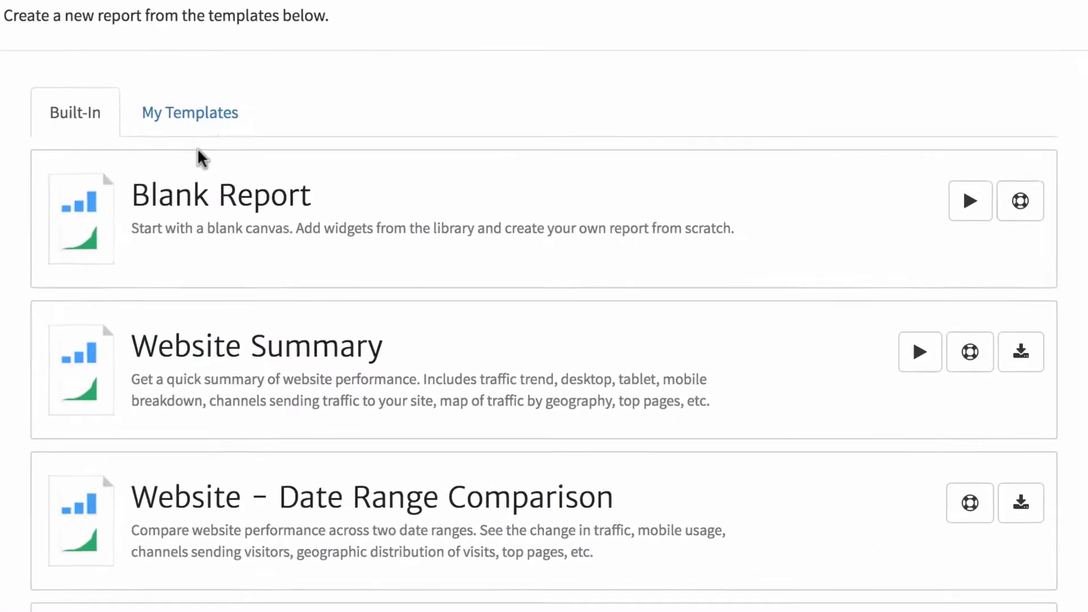
click(204, 113)
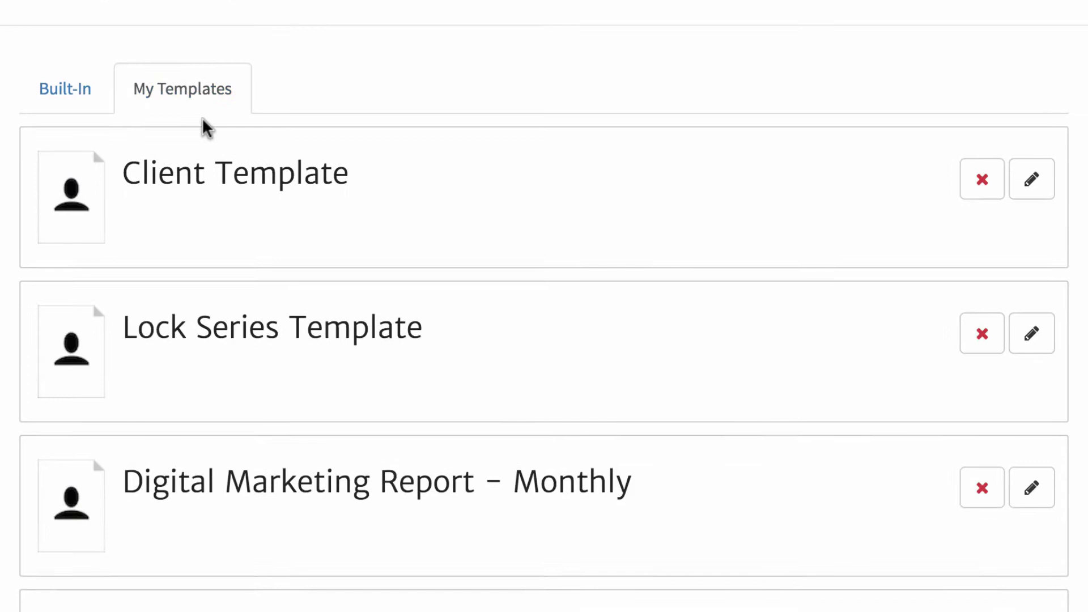
click(70, 34)
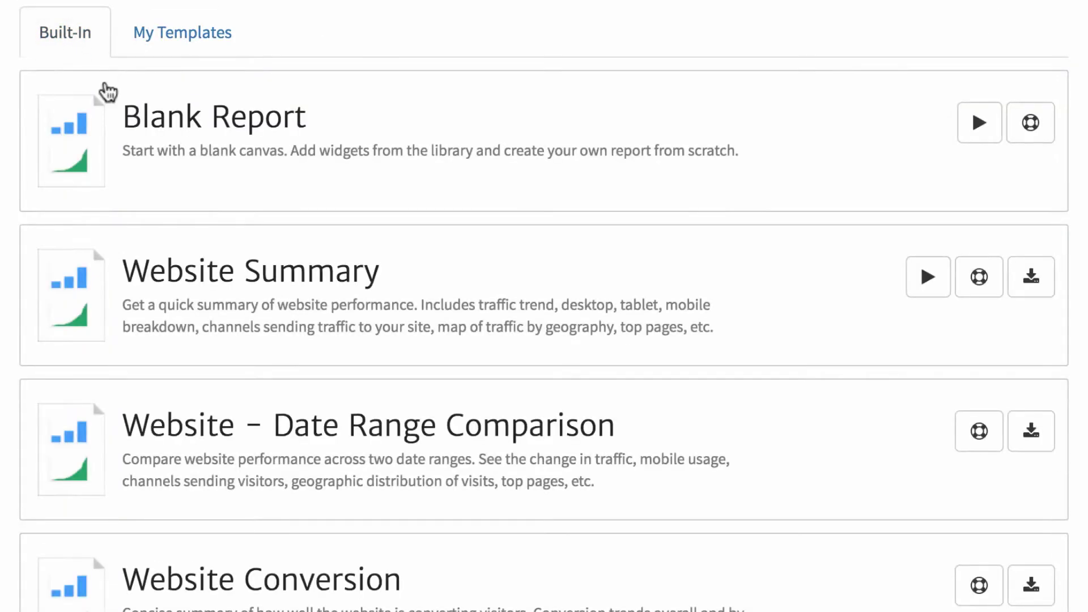
scroll(224, 286, down, 5)
scroll(224, 286, down, 5)
scroll(227, 290, down, 5)
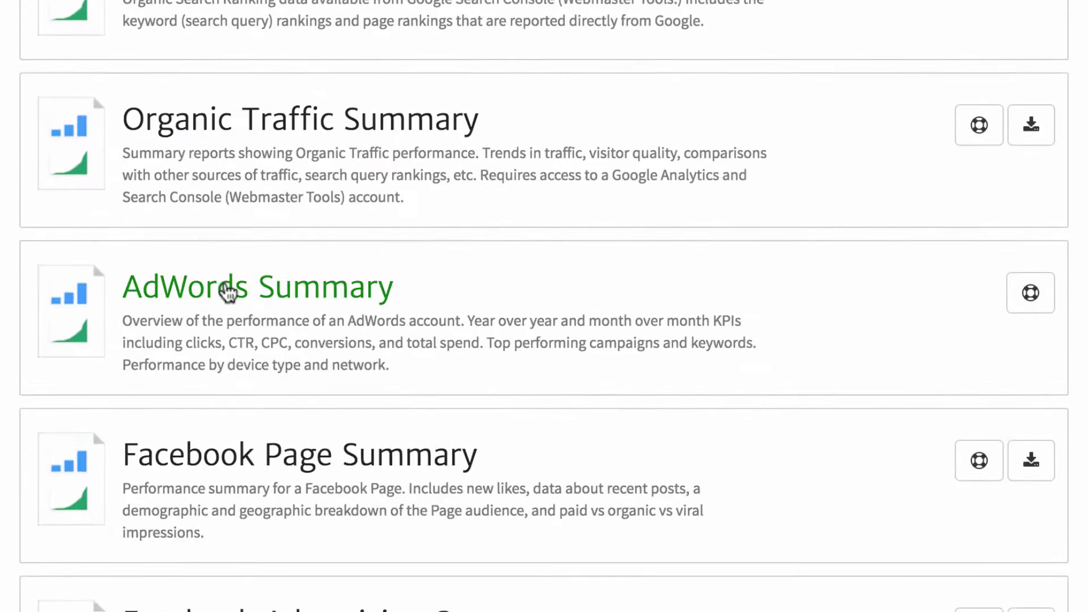
Add the AdWords Summary report for the Megalytic AdWords account and view its KPI widget
click(233, 295)
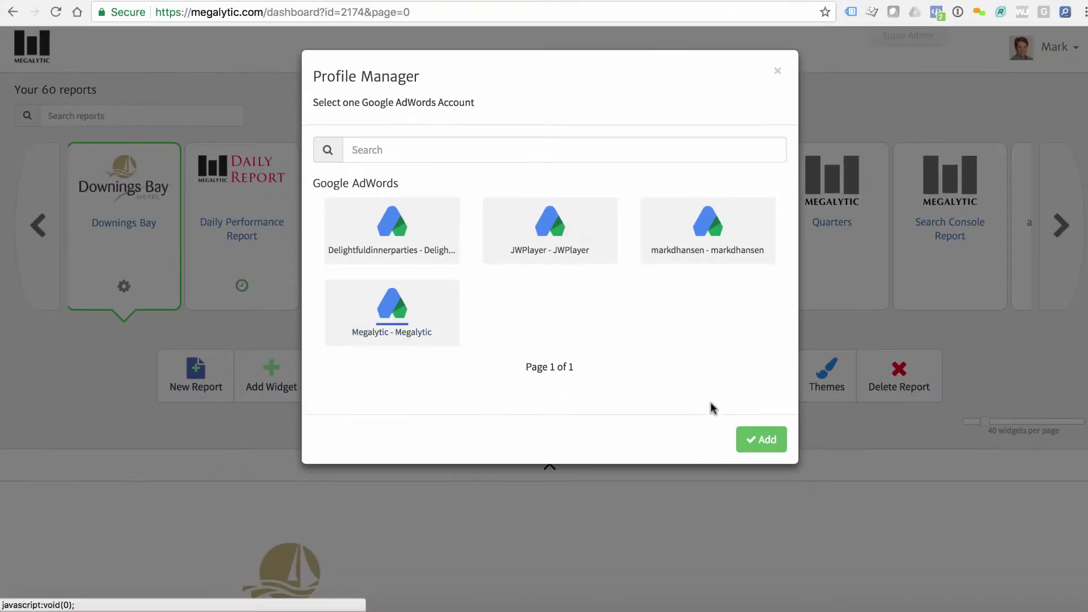
click(761, 439)
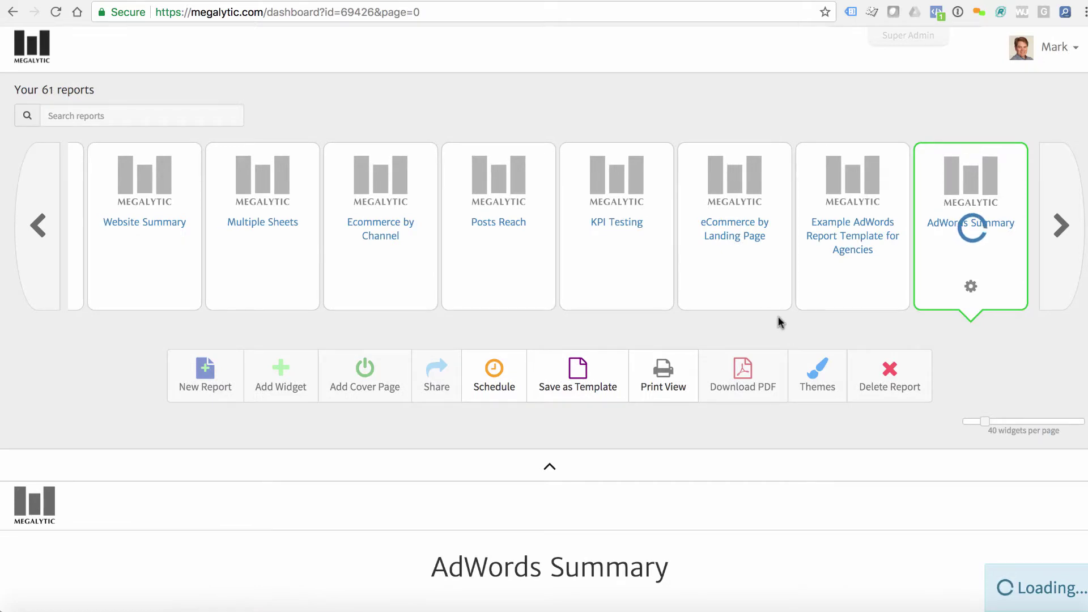
scroll(778, 320, down, 3)
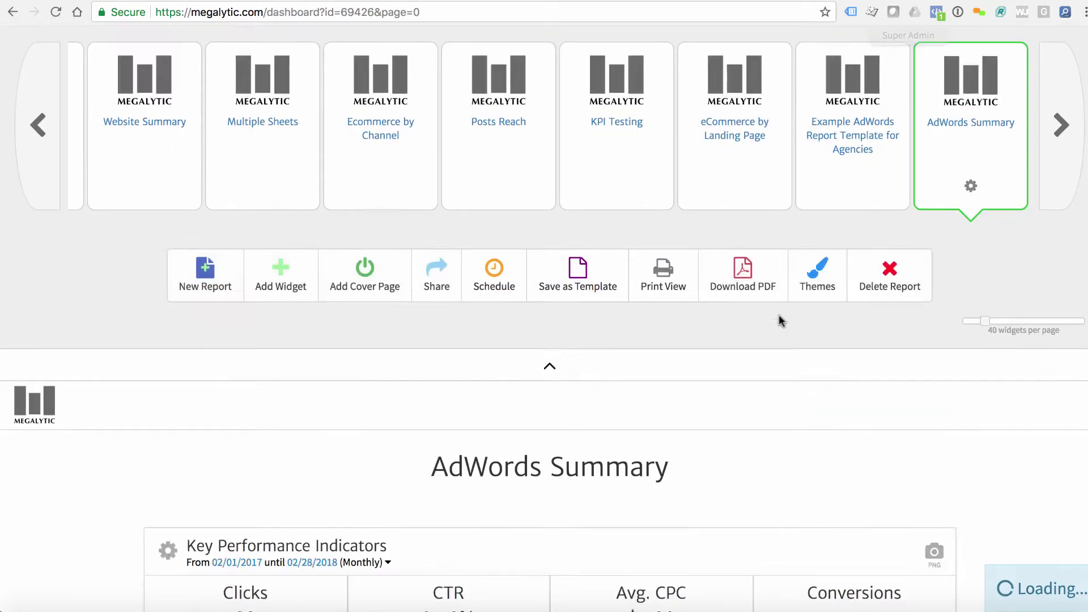
scroll(778, 321, down, 3)
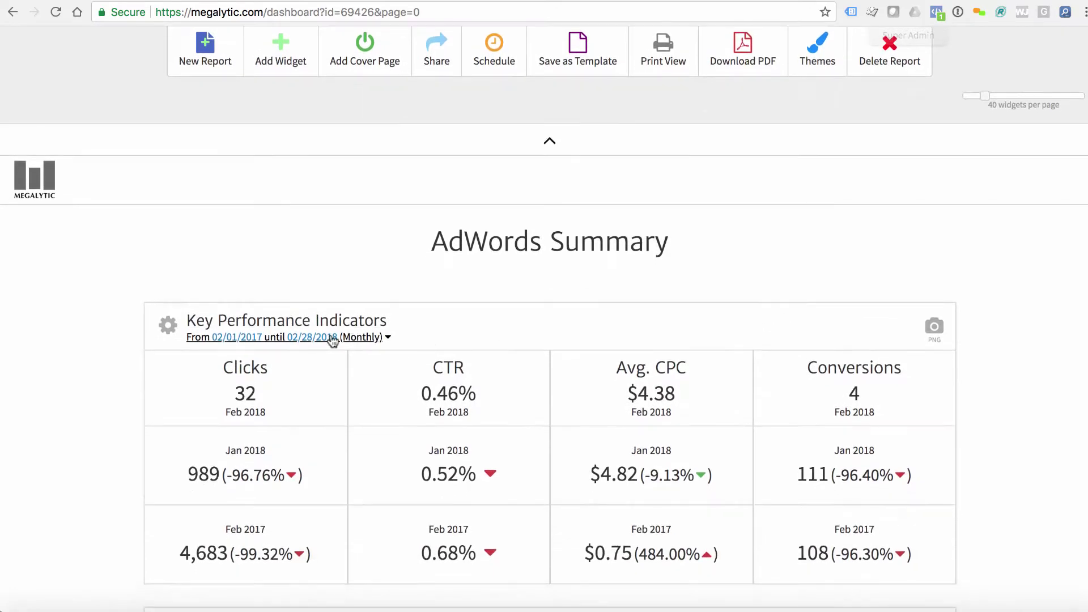
Set the KPI widget's date range to end in January 2018
click(333, 337)
click(185, 414)
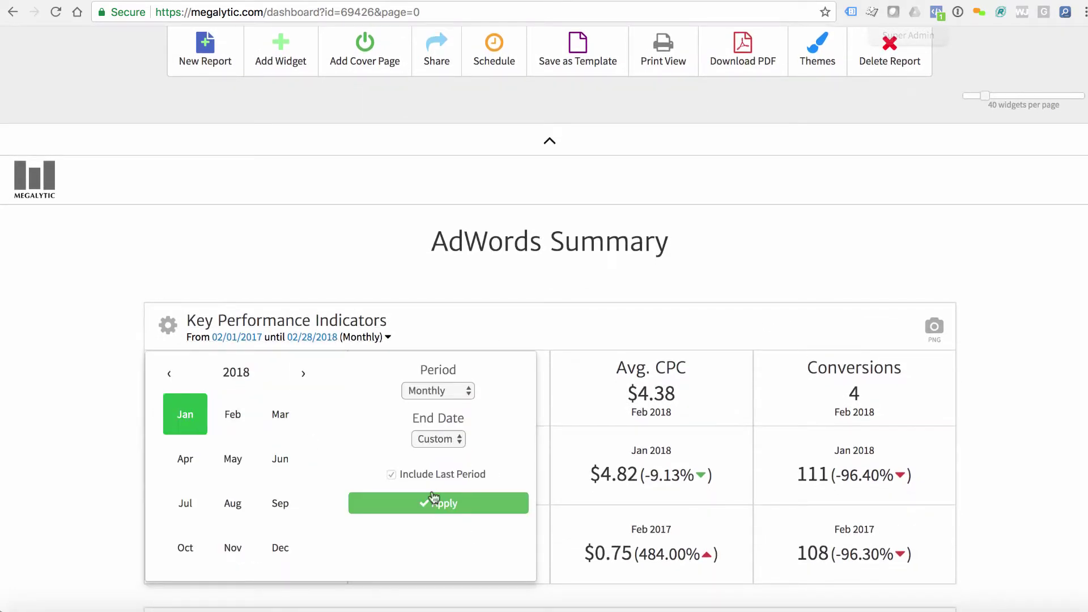
click(422, 504)
scroll(83, 355, down, 4)
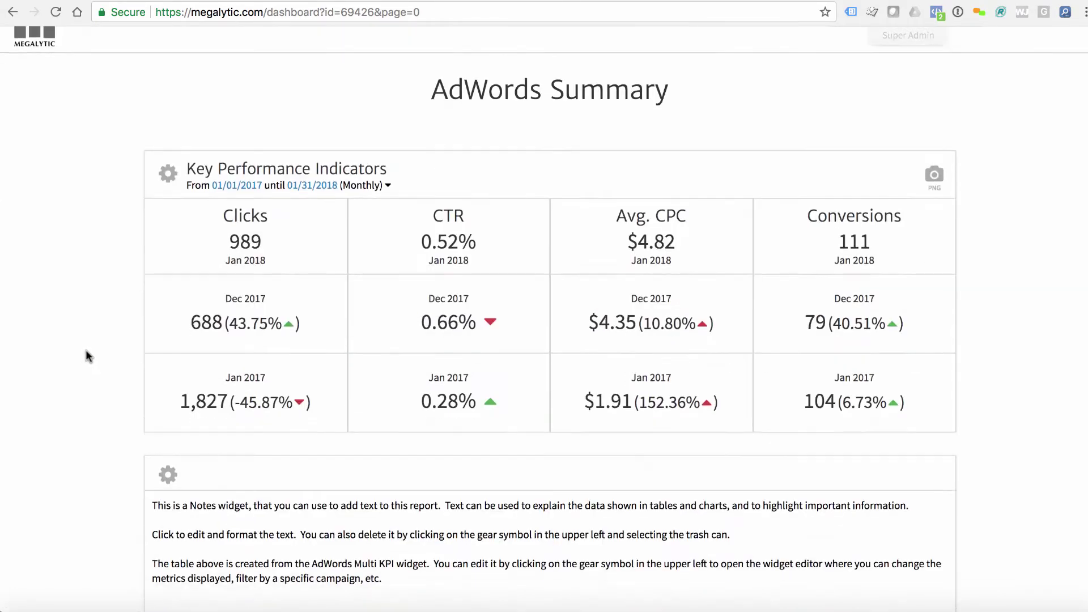
scroll(86, 349, down, 1)
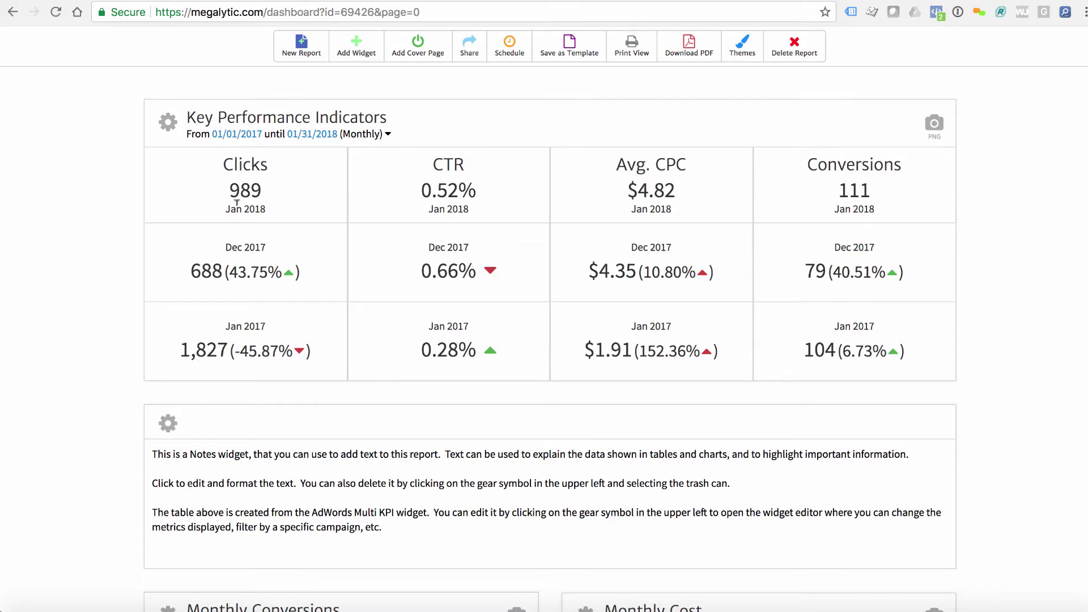
Review the KPI comparison labels for Jan 2018, Dec 2017 and Jan 2017
drag(227, 209, 280, 214)
scroll(218, 259, up, 1)
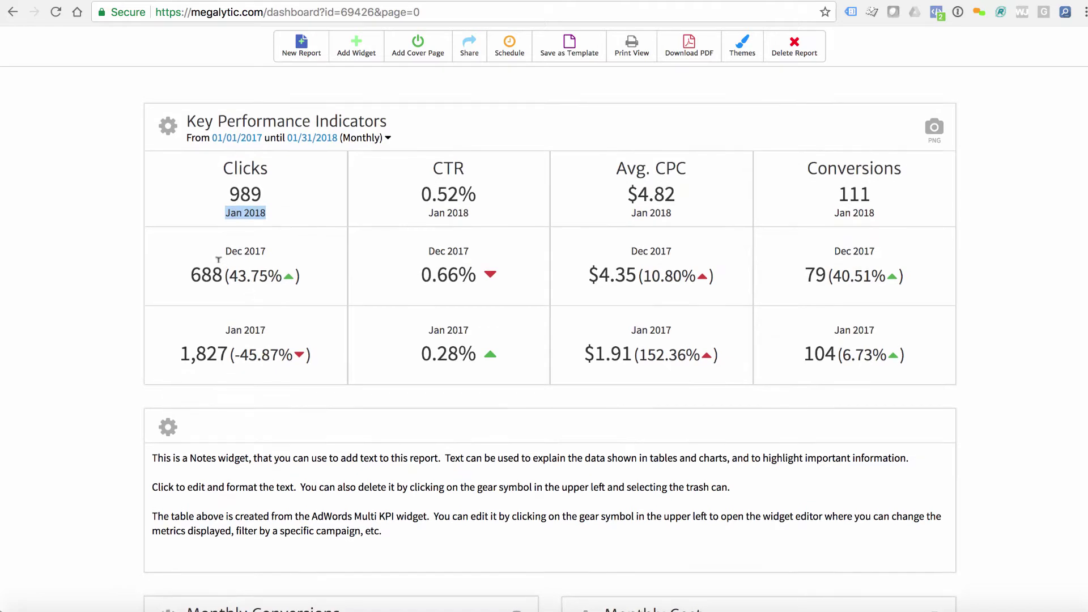
drag(226, 251, 326, 275)
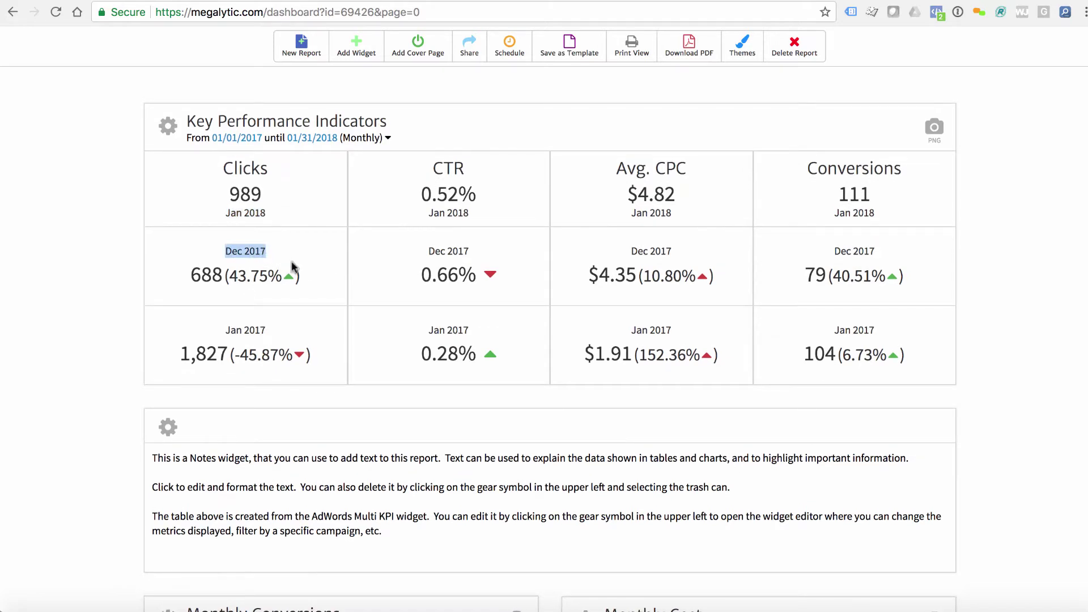
drag(226, 329, 266, 332)
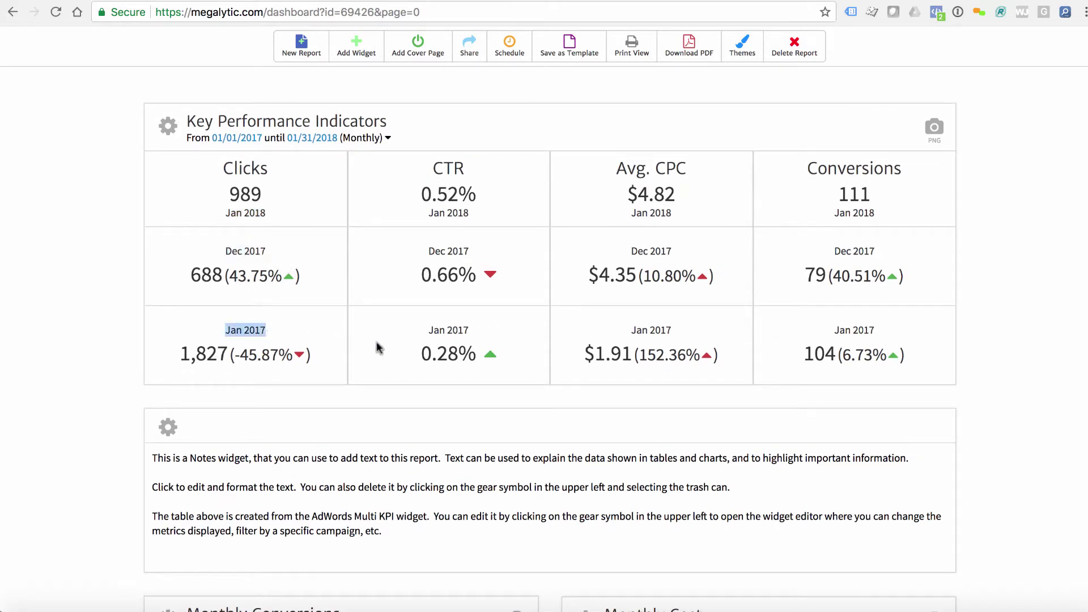
click(84, 262)
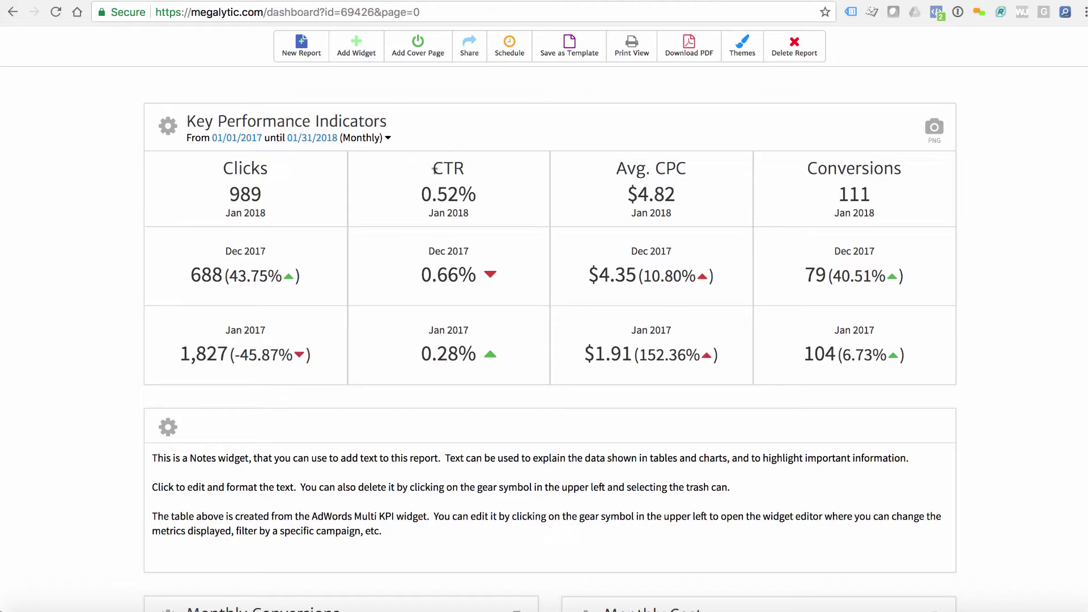
Swap CTR for Cost / conv. in the KPI widget's metrics and apply the change
click(168, 128)
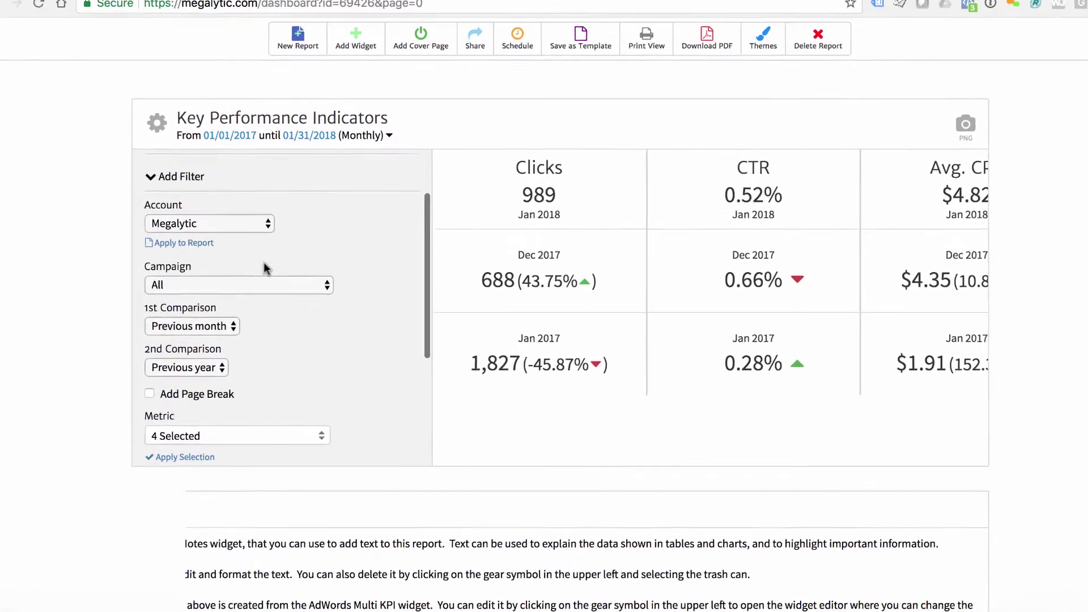
scroll(255, 284, down, 2)
scroll(238, 295, down, 3)
click(172, 264)
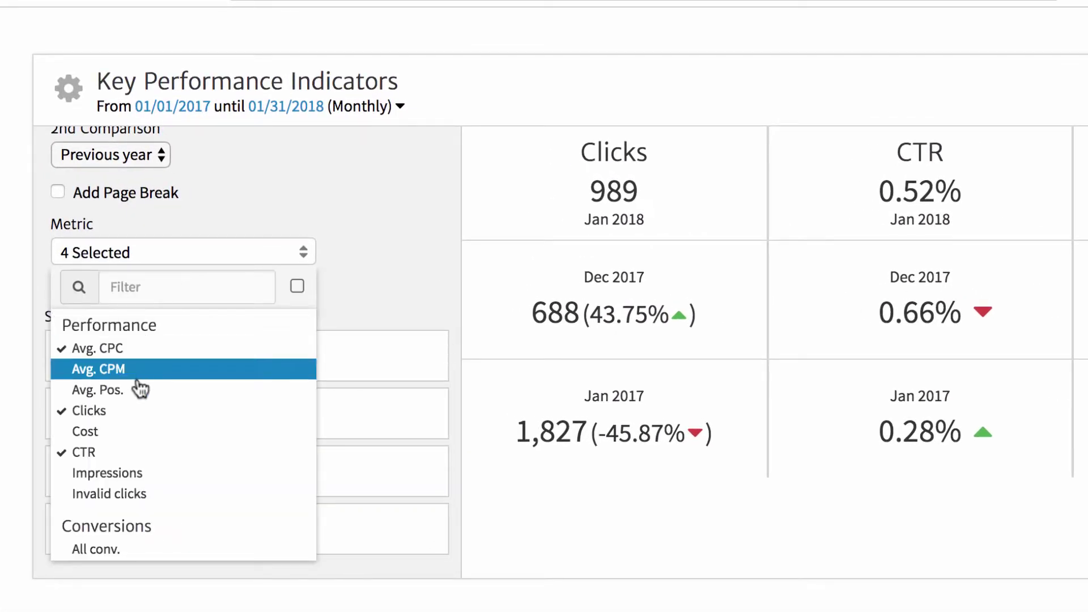
click(123, 454)
scroll(126, 452, down, 3)
scroll(227, 454, down, 3)
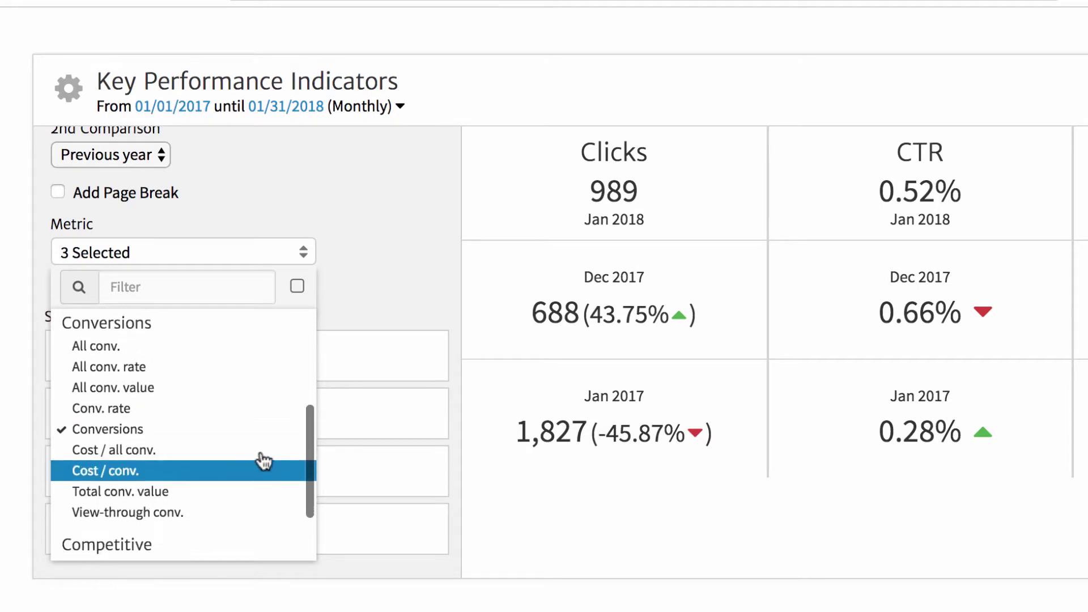
scroll(170, 486, up, 1)
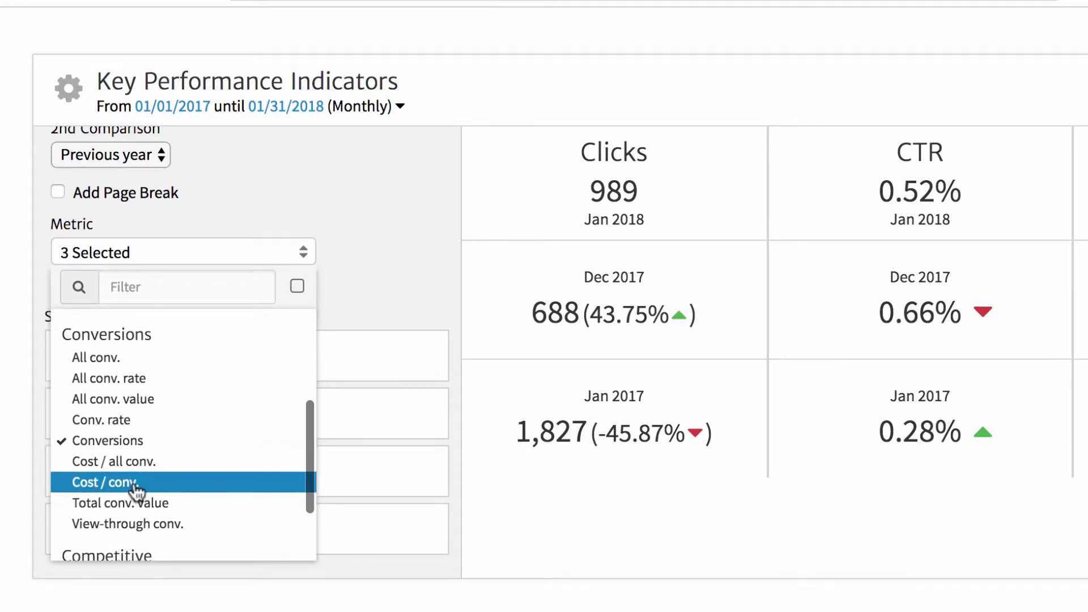
click(138, 486)
click(367, 259)
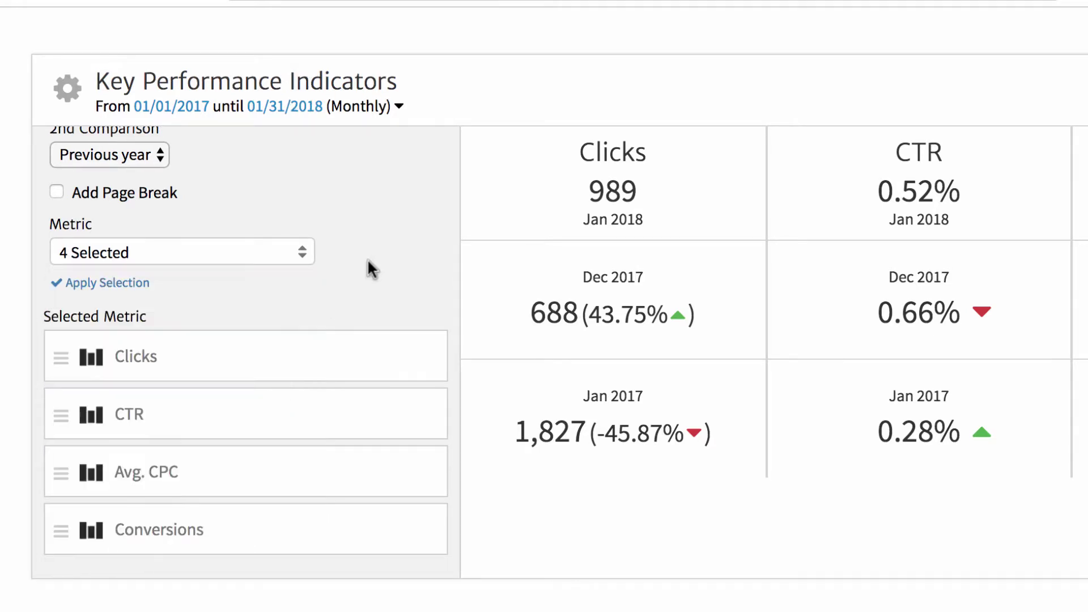
click(116, 285)
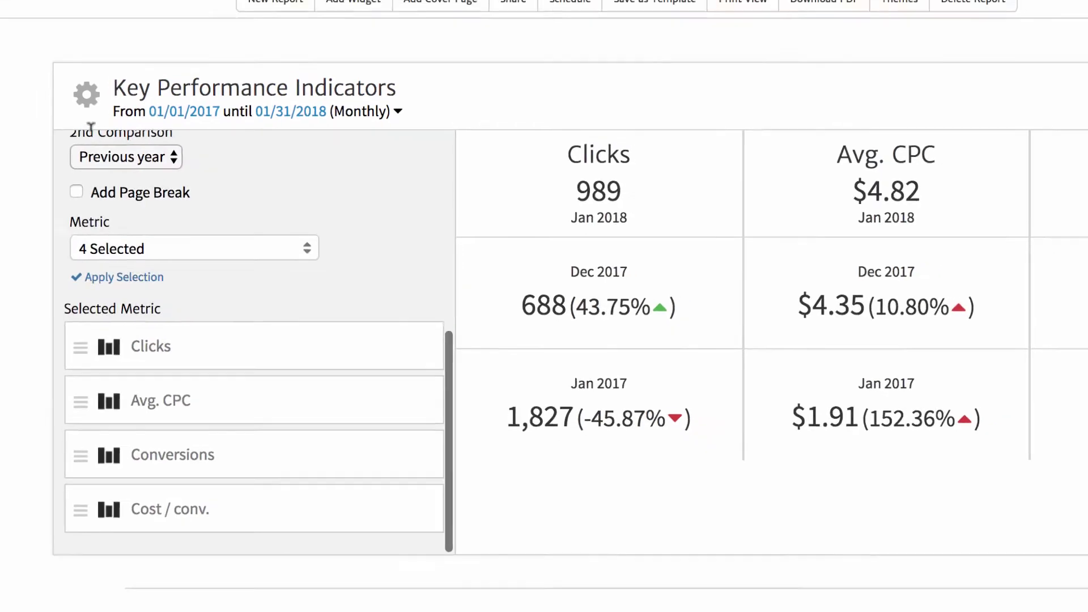
click(161, 124)
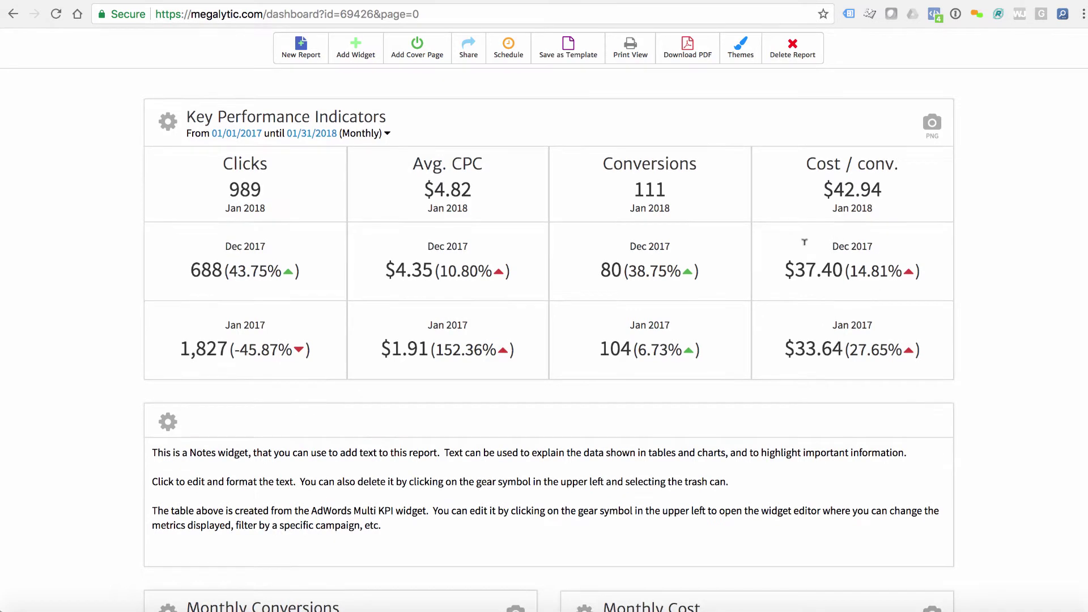
Scroll down to the Notes widget and select its placeholder text
scroll(806, 245, down, 1)
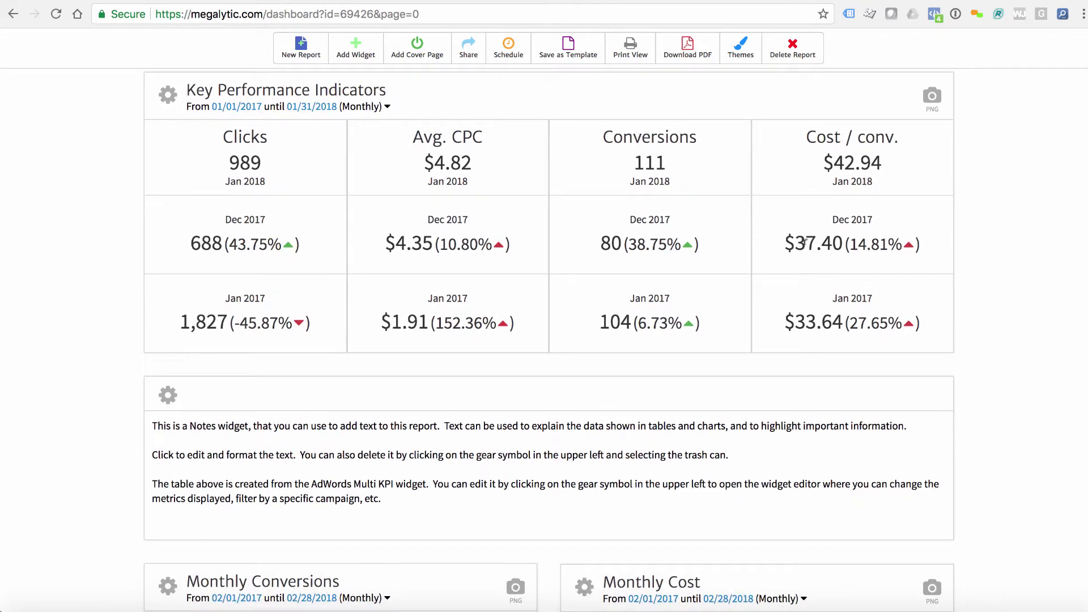
scroll(547, 310, down, 2)
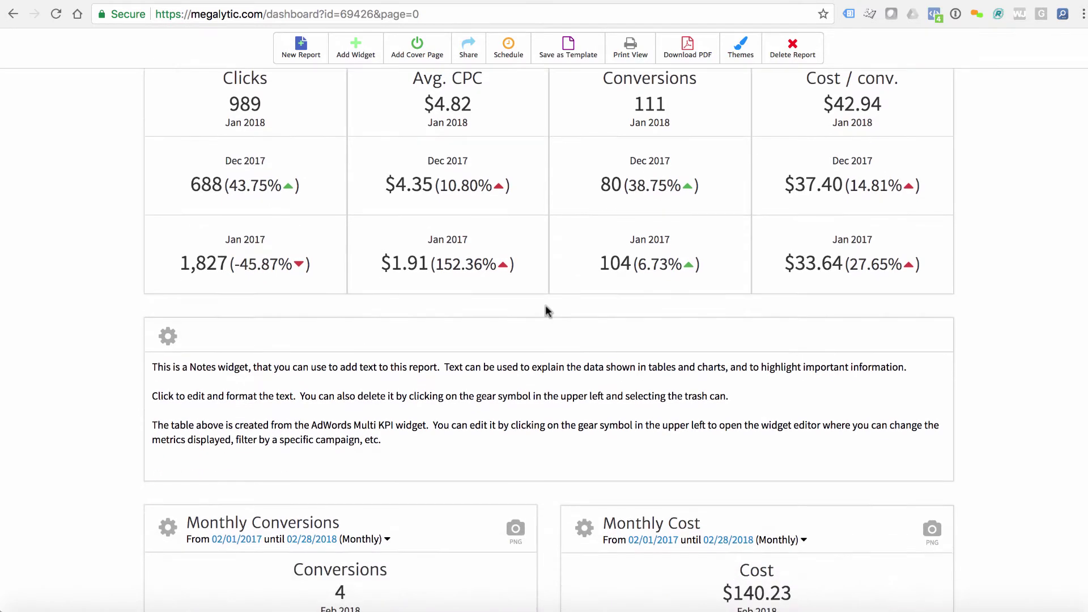
scroll(55, 321, down, 3)
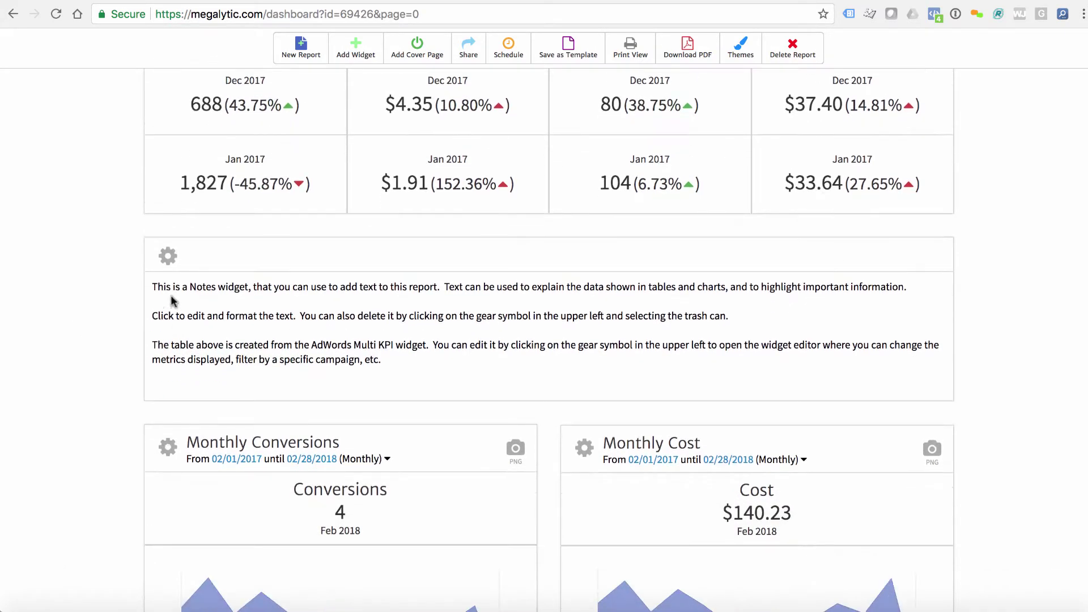
drag(234, 303, 512, 359)
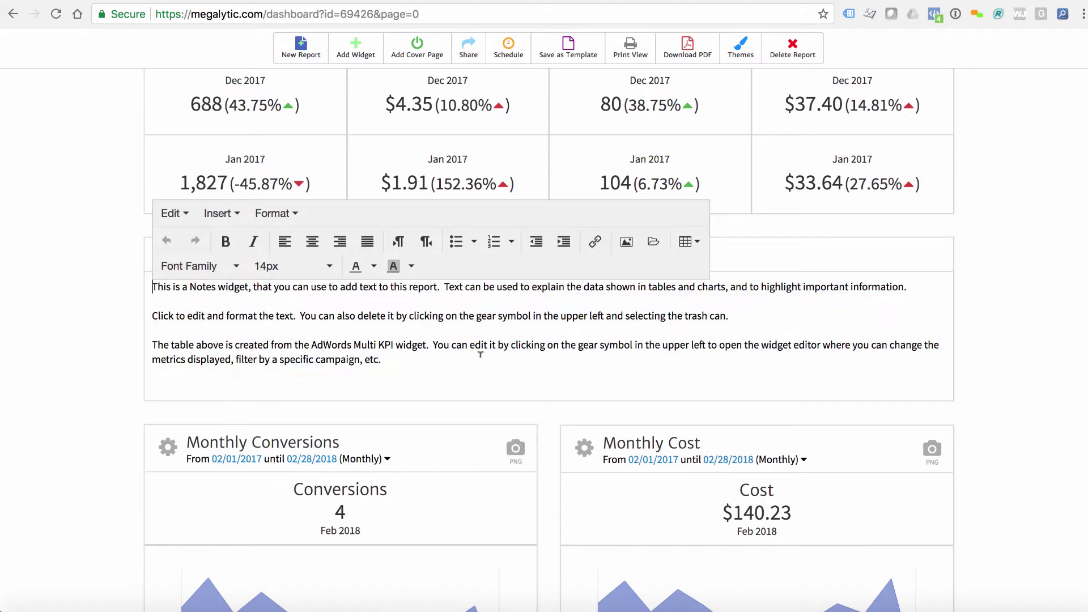
mouse_move(415, 359)
mouse_down()
mouse_move(238, 284)
mouse_move(159, 281)
mouse_up()
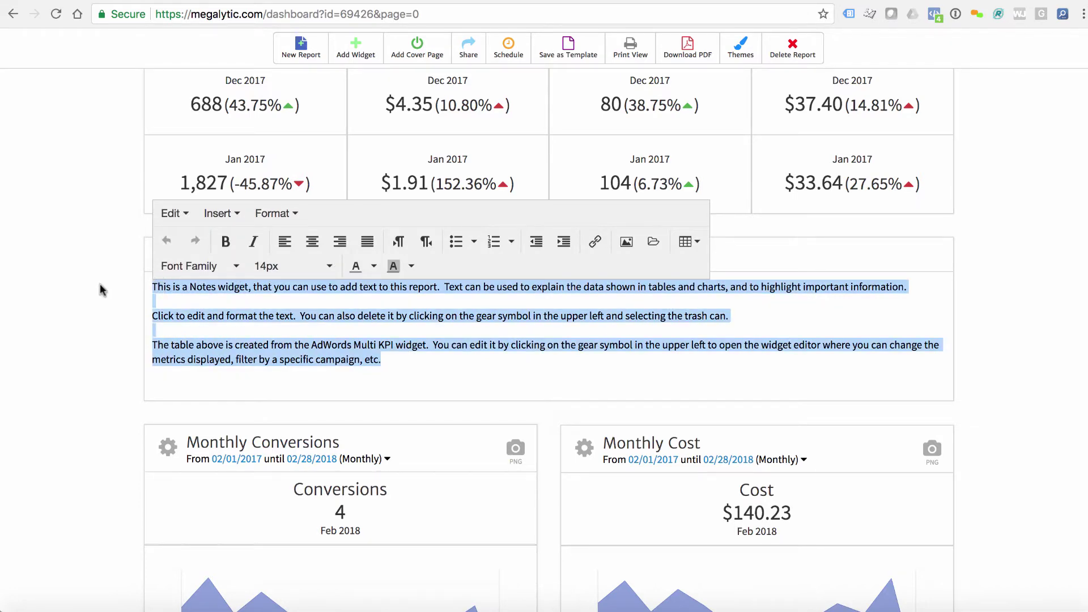
Scroll past Monthly Conversions and Monthly Cost to the Monthly Clicks by Campaign widget
scroll(100, 288, down, 2)
scroll(96, 284, down, 1)
scroll(96, 283, down, 1)
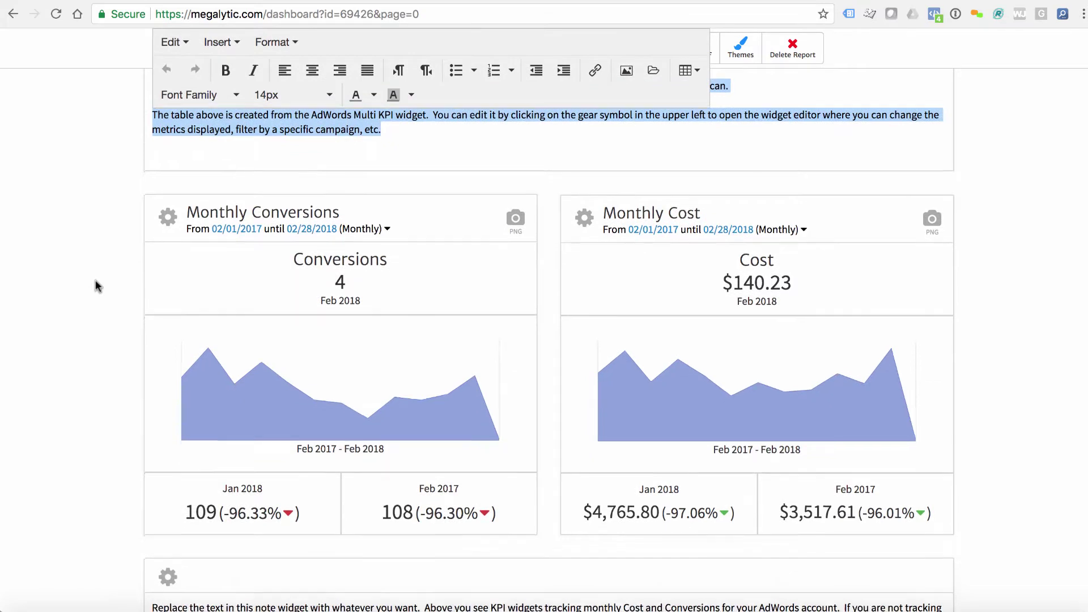
scroll(264, 300, down, 2)
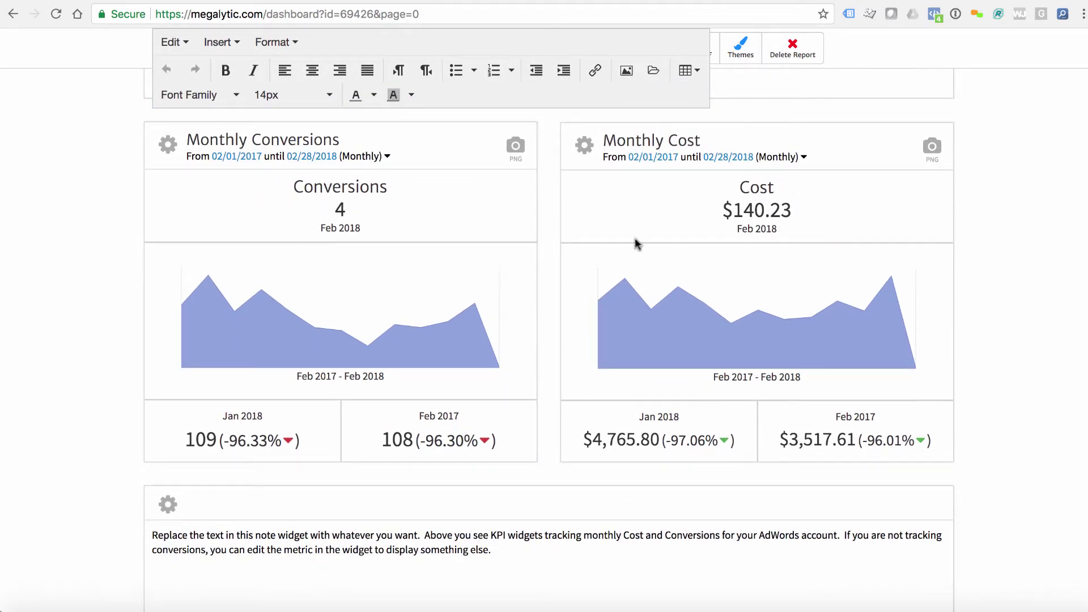
scroll(453, 323, down, 1)
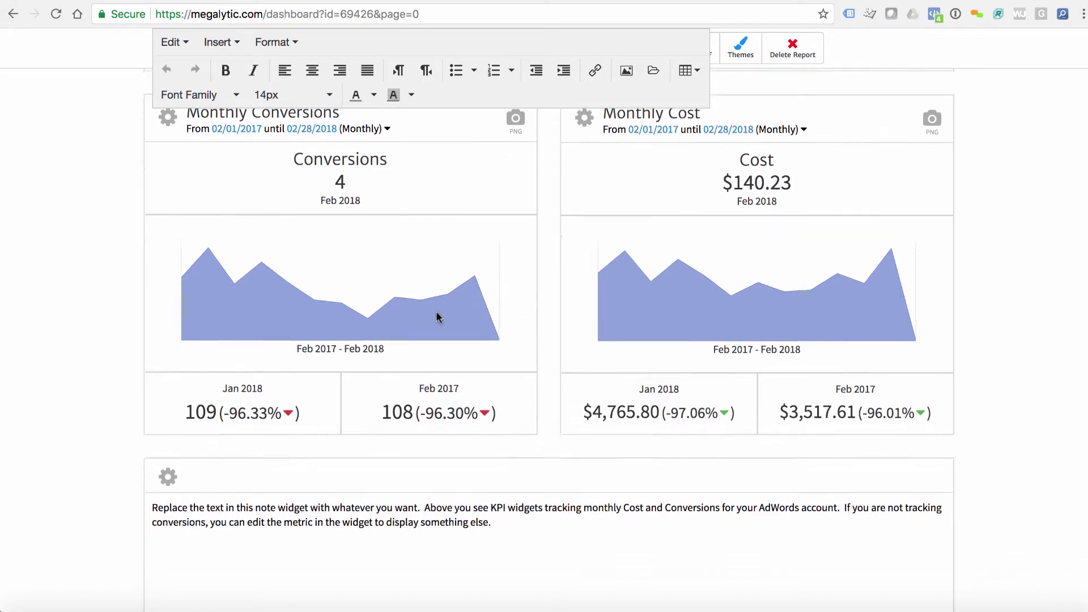
scroll(436, 315, down, 3)
scroll(437, 312, up, 4)
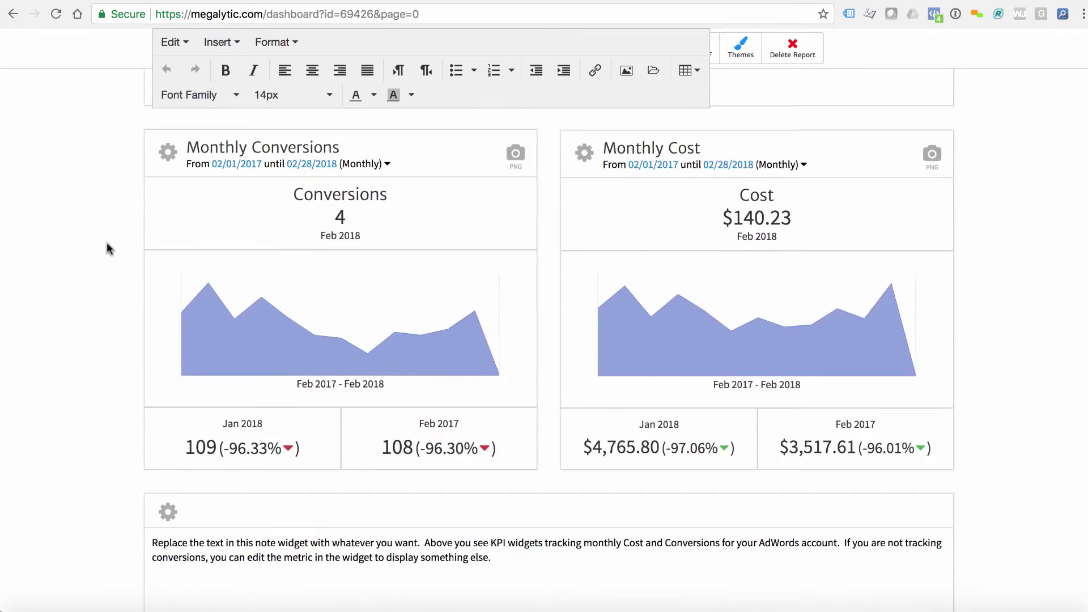
scroll(213, 260, down, 3)
scroll(214, 260, down, 6)
scroll(214, 261, down, 2)
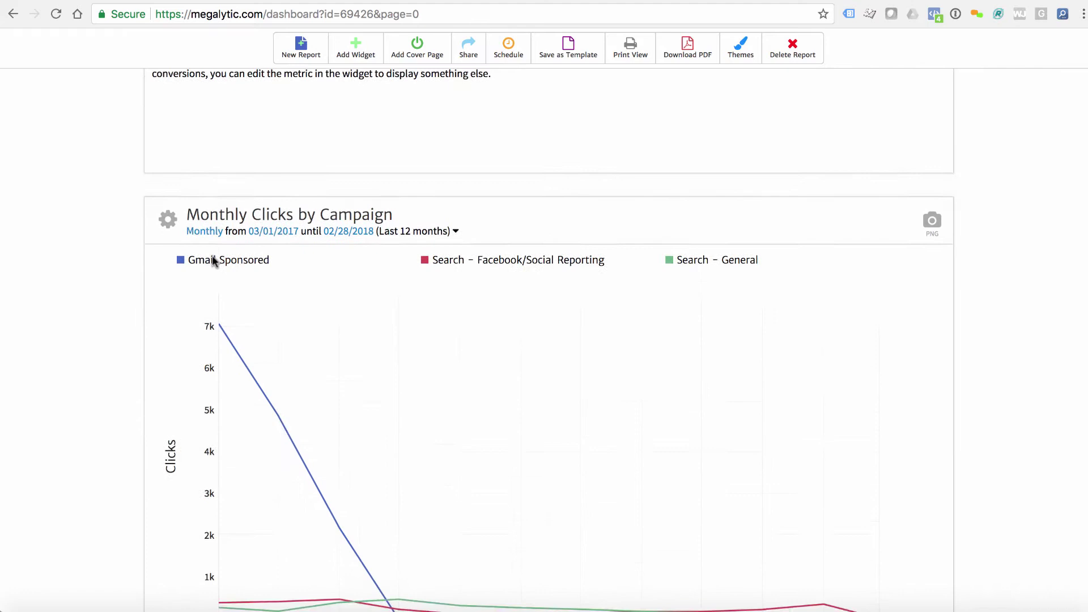
scroll(213, 260, down, 2)
scroll(213, 260, down, 2)
scroll(214, 261, down, 2)
scroll(215, 261, down, 4)
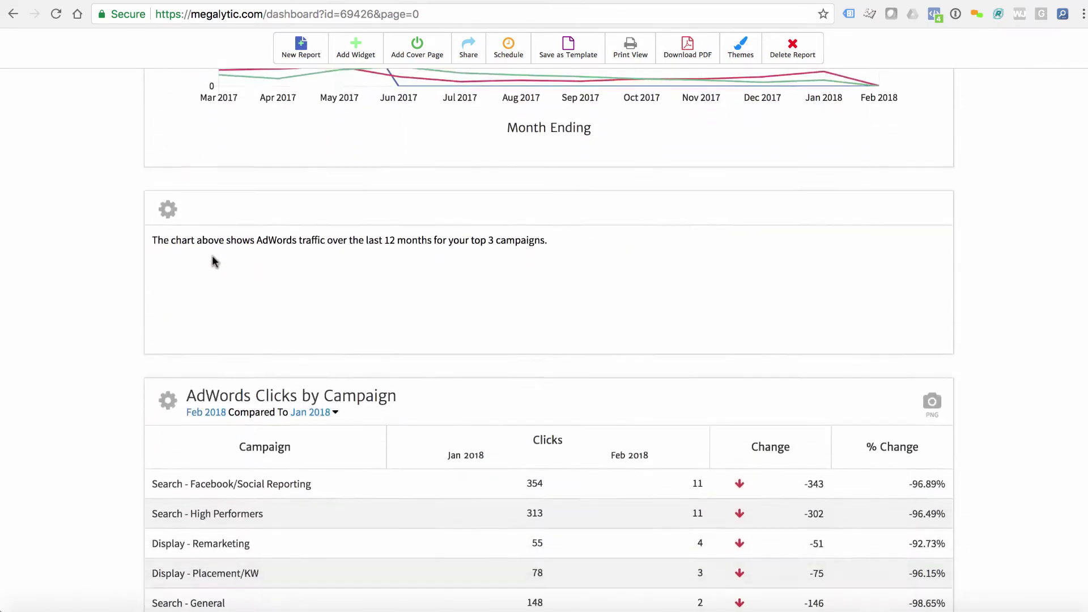
scroll(213, 260, down, 1)
scroll(214, 260, up, 6)
scroll(210, 249, up, 3)
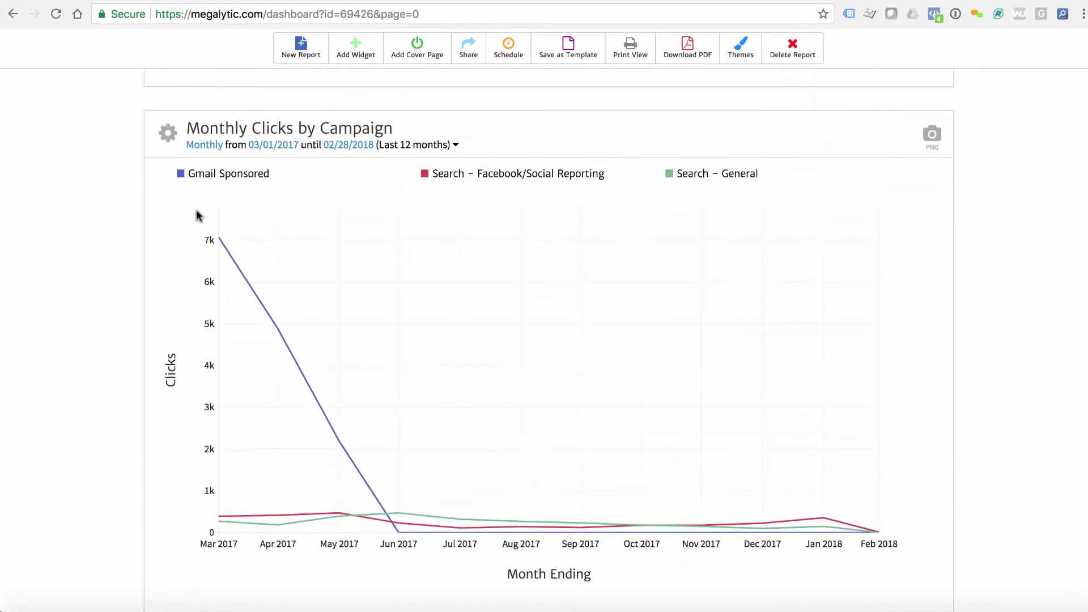
Delete the Monthly Clicks by Campaign chart widget
click(168, 136)
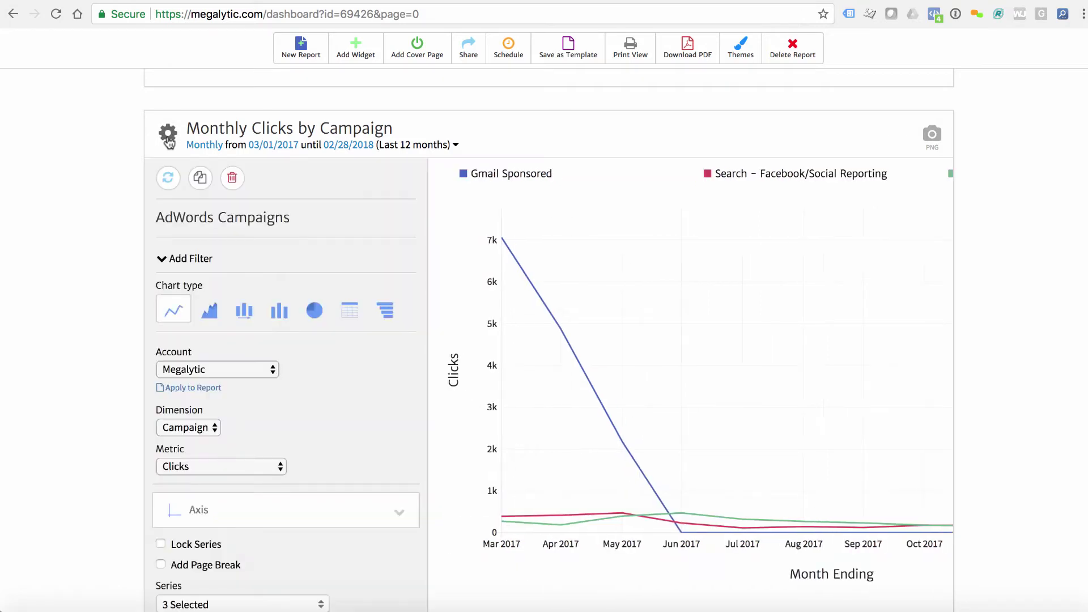
click(231, 177)
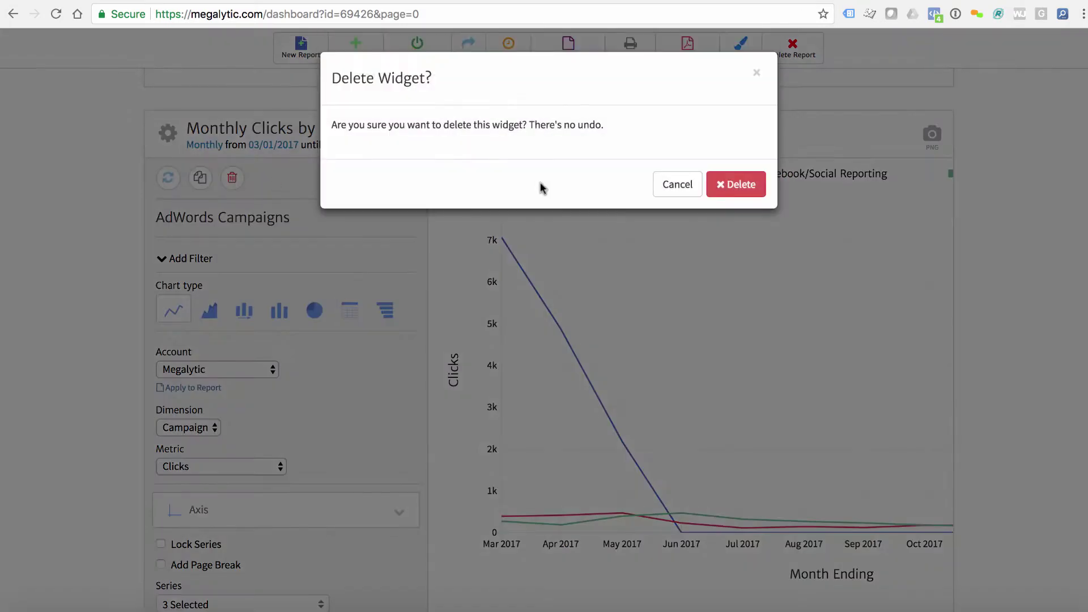
click(715, 185)
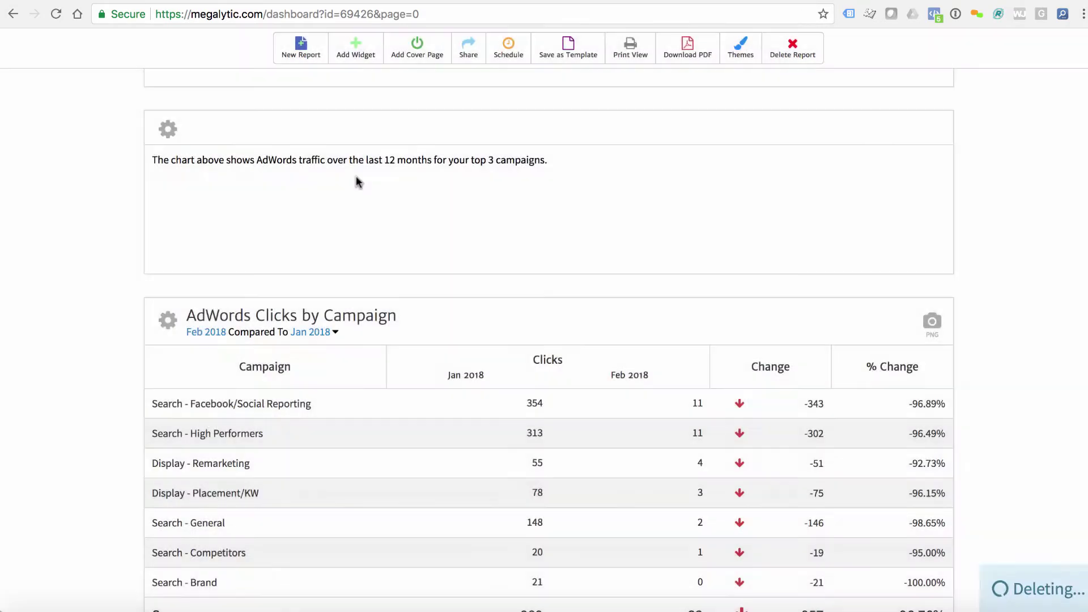
Delete the note describing the top 3 campaigns chart
click(167, 129)
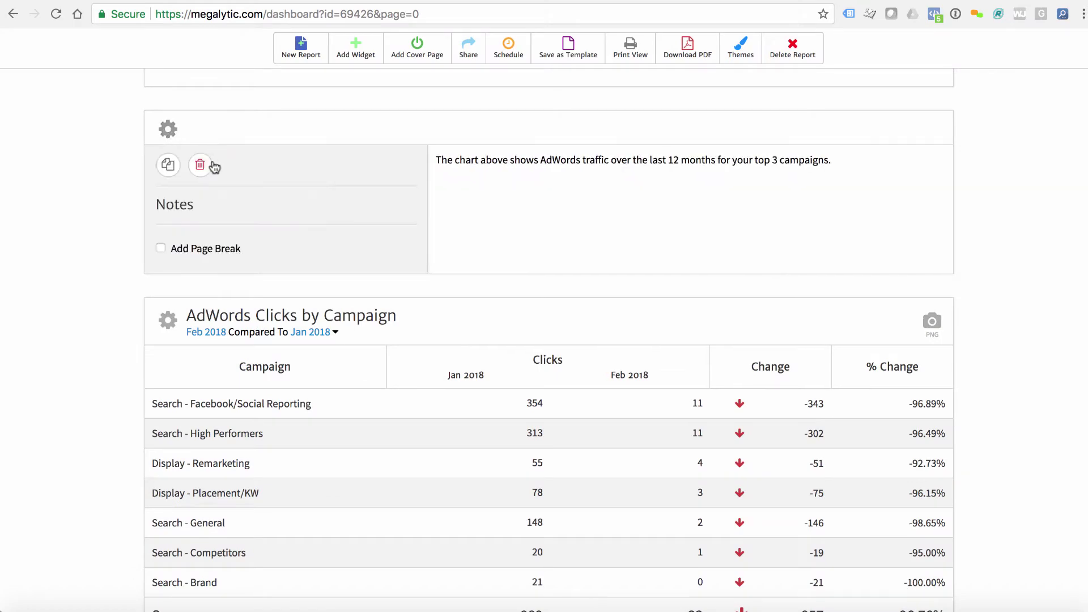
click(201, 168)
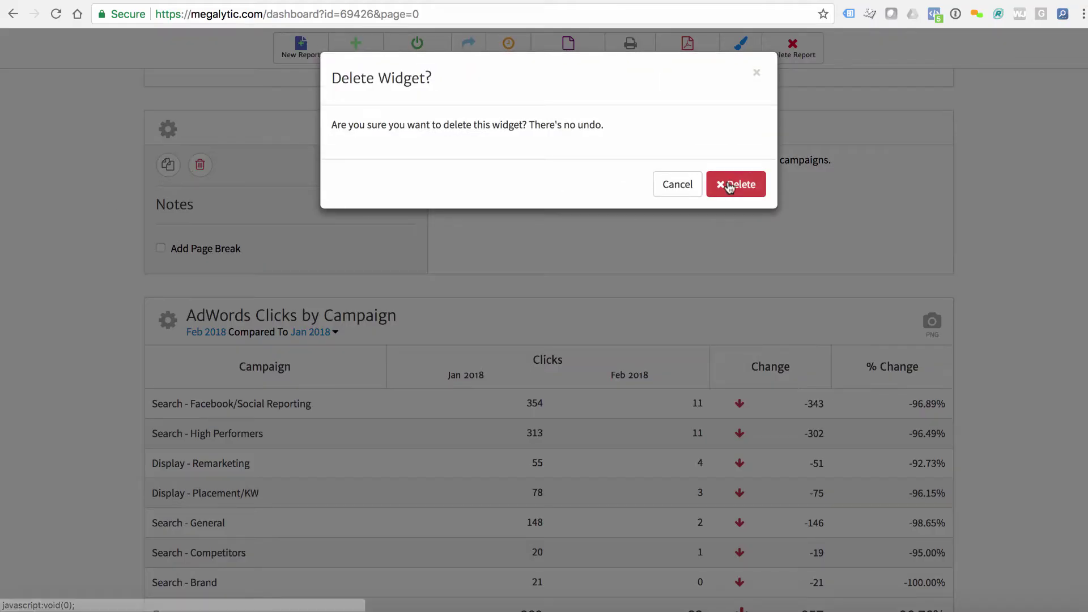
click(722, 179)
scroll(121, 210, down, 2)
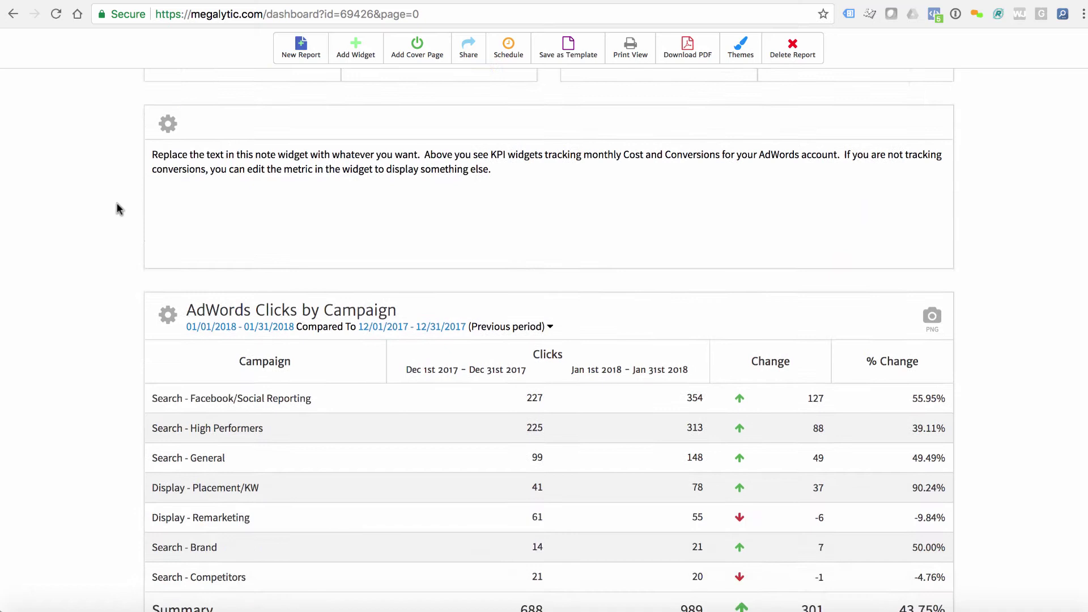
scroll(116, 214, down, 1)
scroll(116, 216, down, 1)
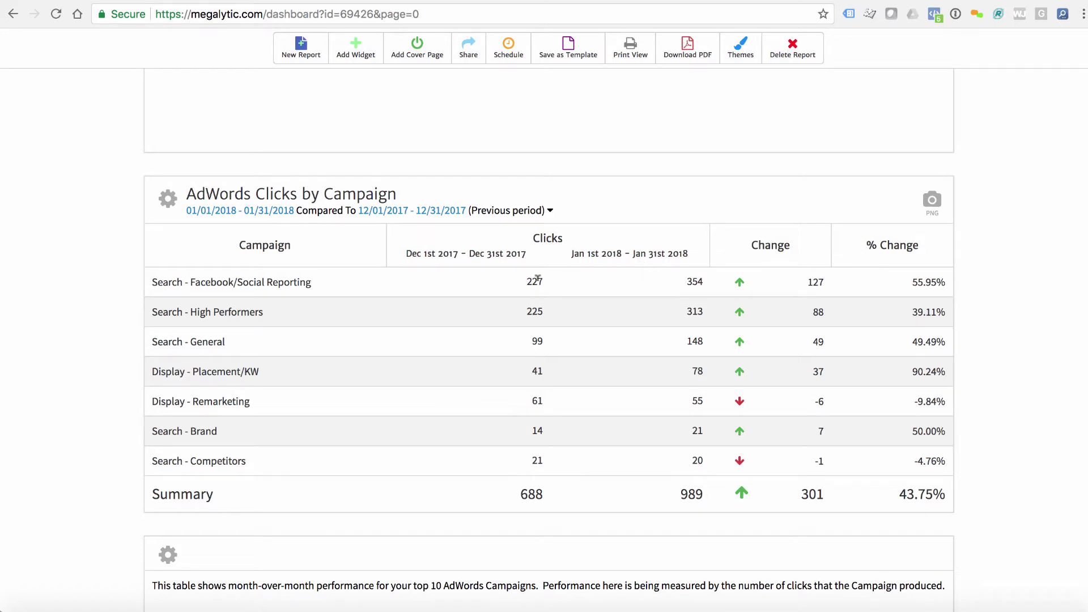
Make a copy of the AdWords Clicks by Campaign table
click(168, 205)
scroll(87, 221, down, 2)
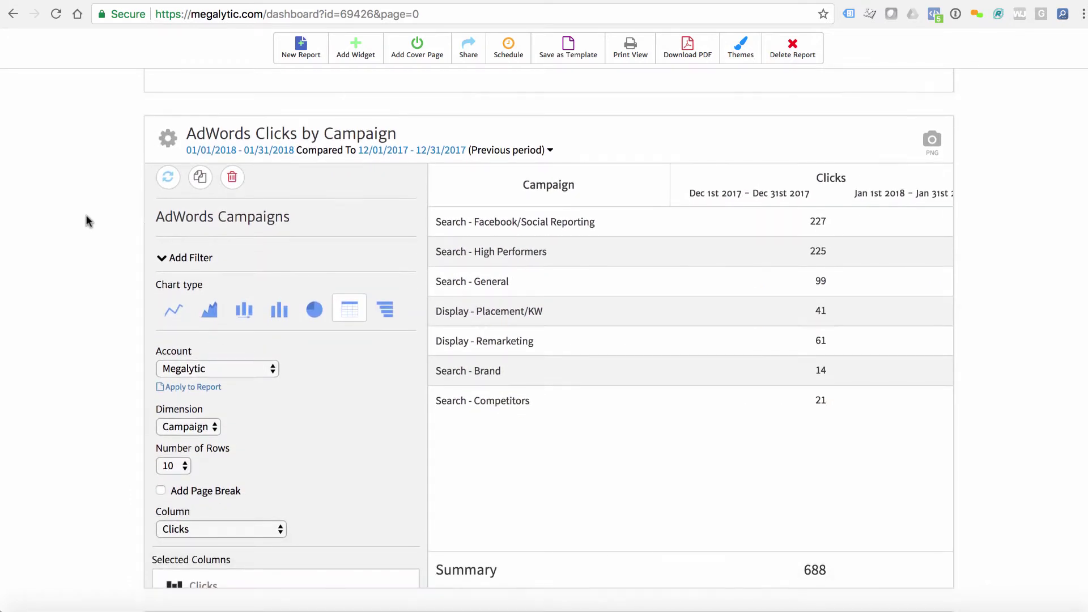
scroll(87, 221, down, 1)
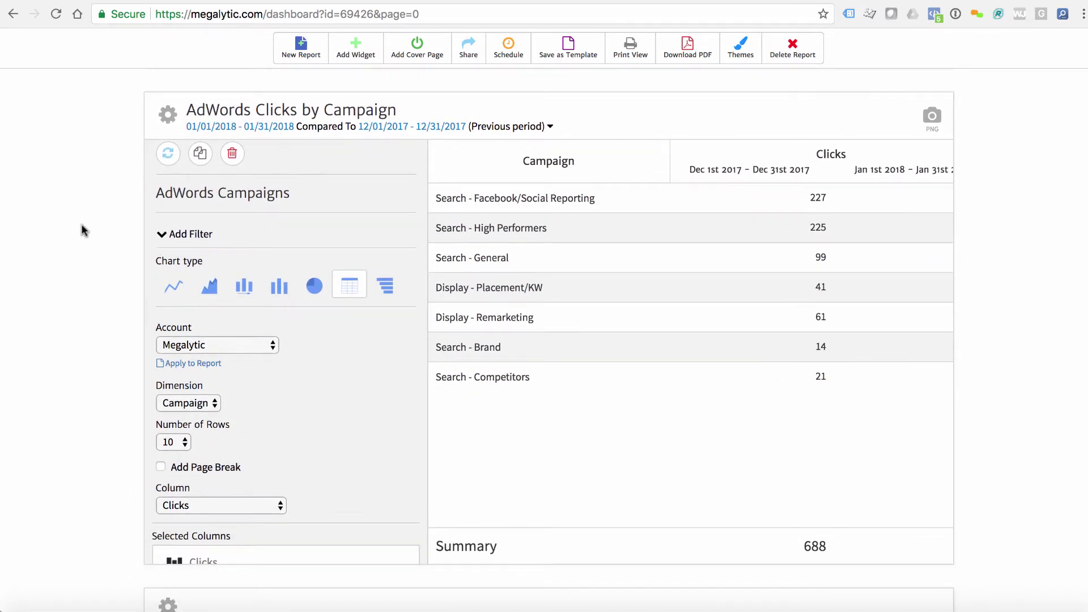
click(200, 154)
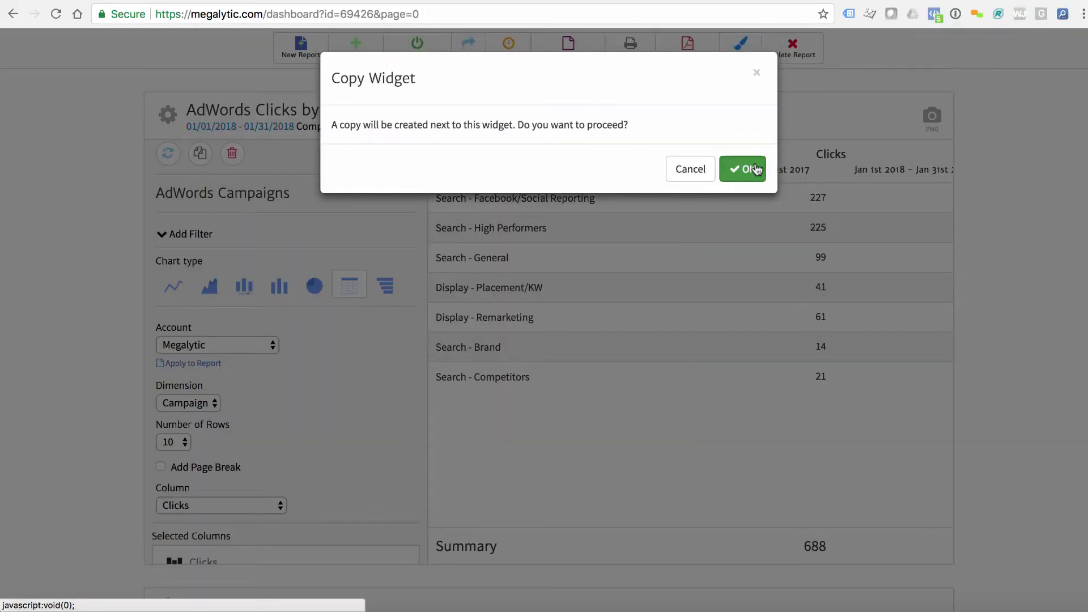
click(756, 168)
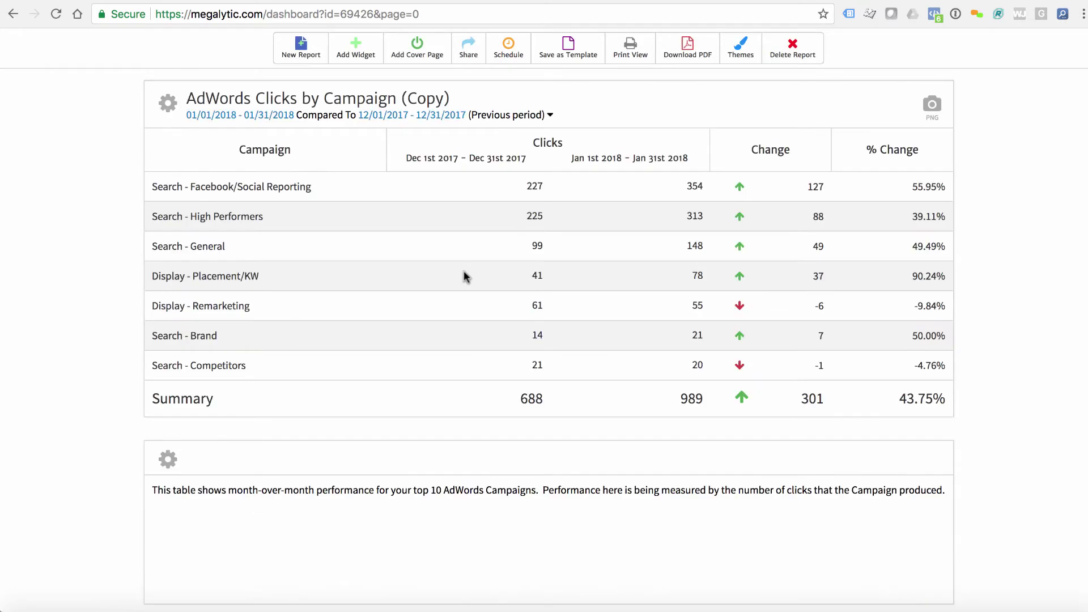
Move the copied table directly above the original
scroll(462, 270, up, 3)
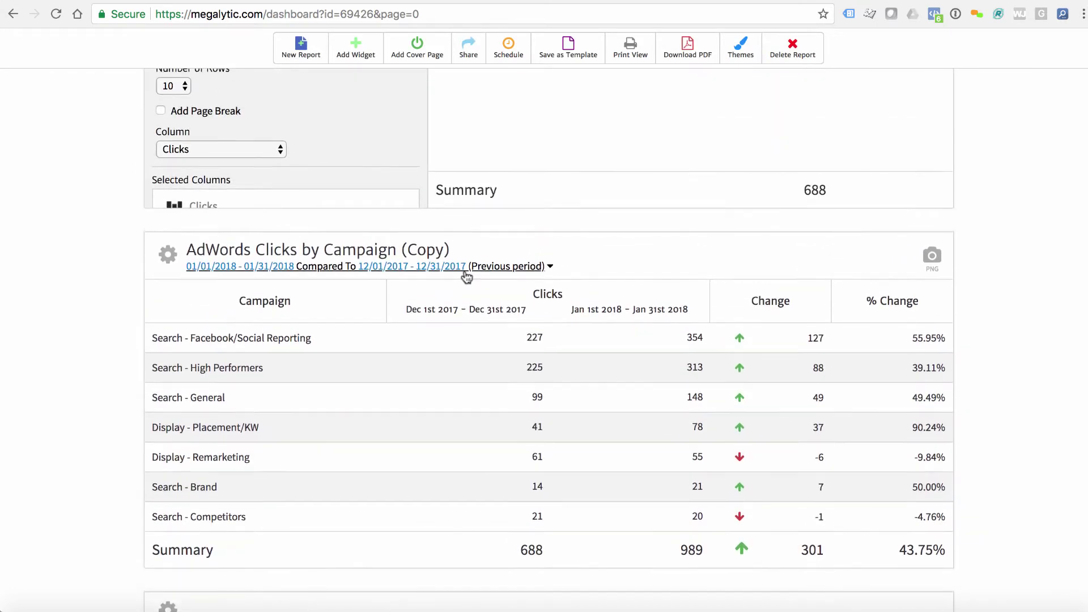
scroll(512, 341, up, 3)
scroll(512, 340, up, 1)
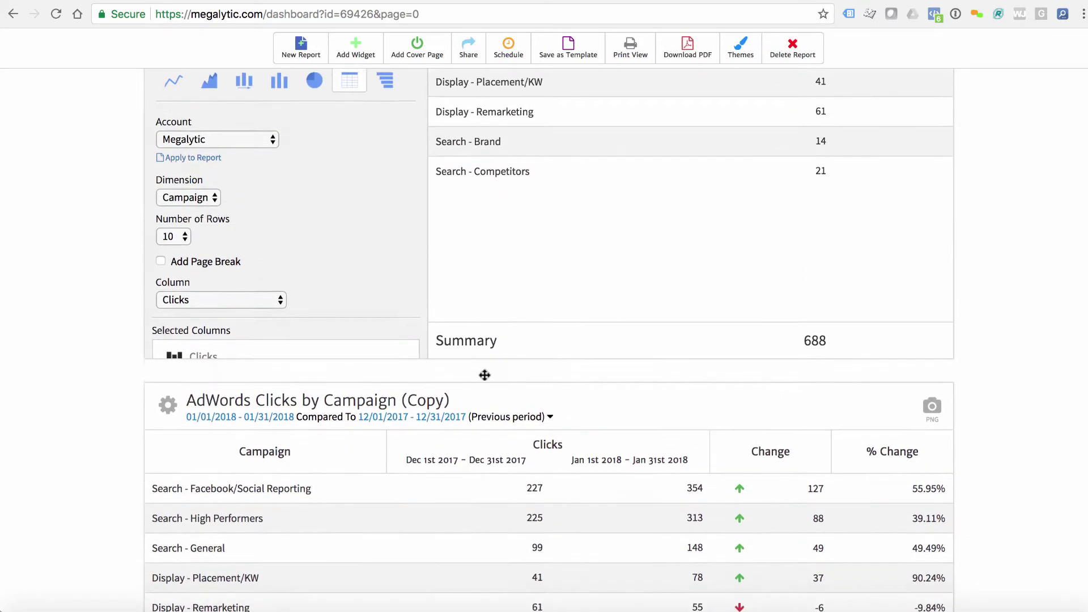
drag(502, 72, 486, 131)
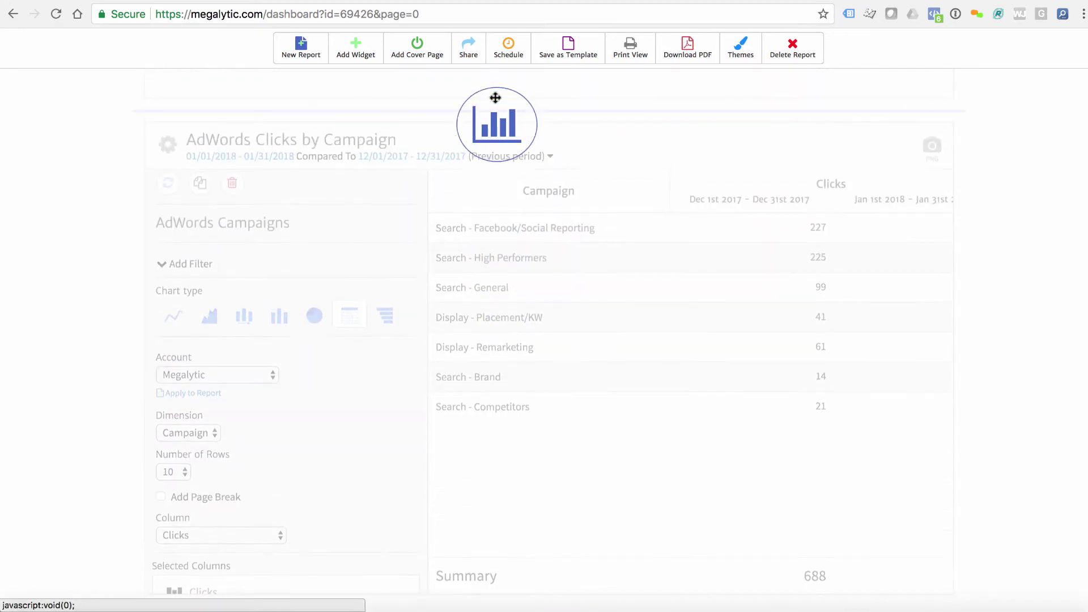
drag(485, 130, 486, 132)
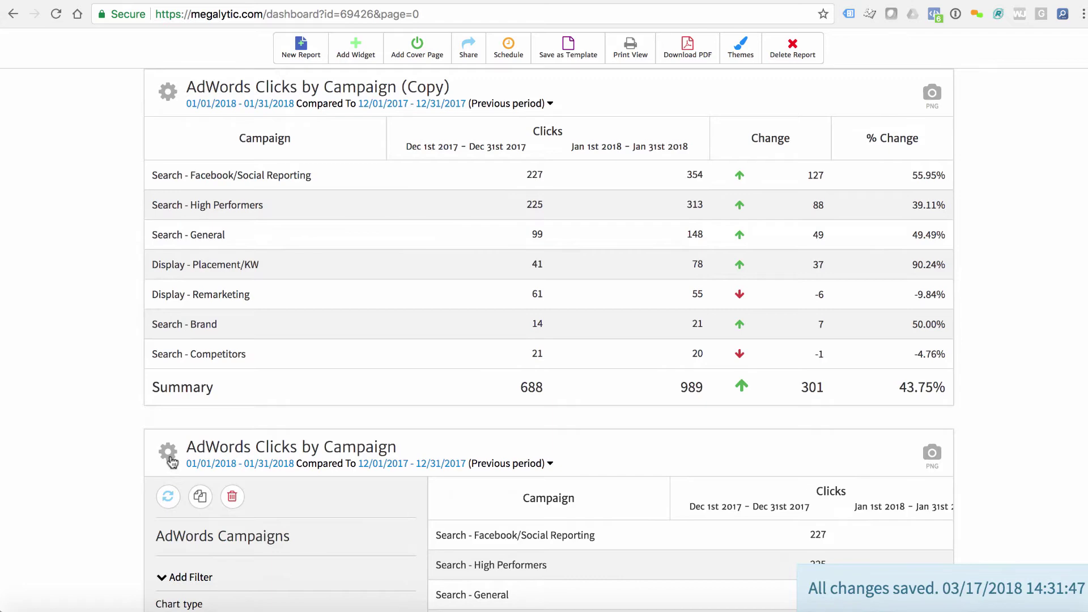
Rename the copied table to 'Campaign Summary'
click(172, 463)
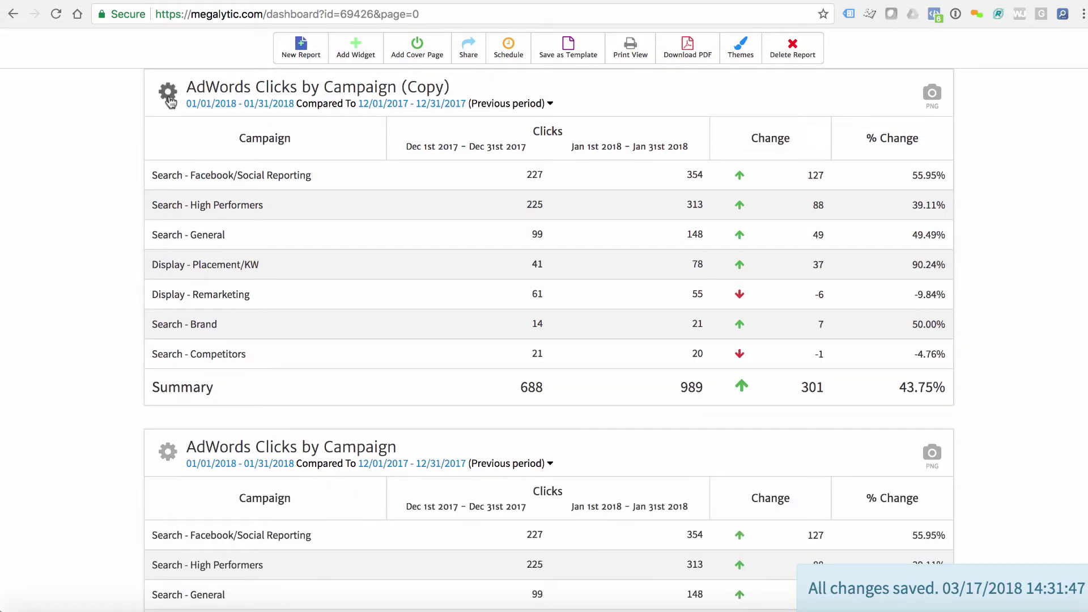
click(341, 95)
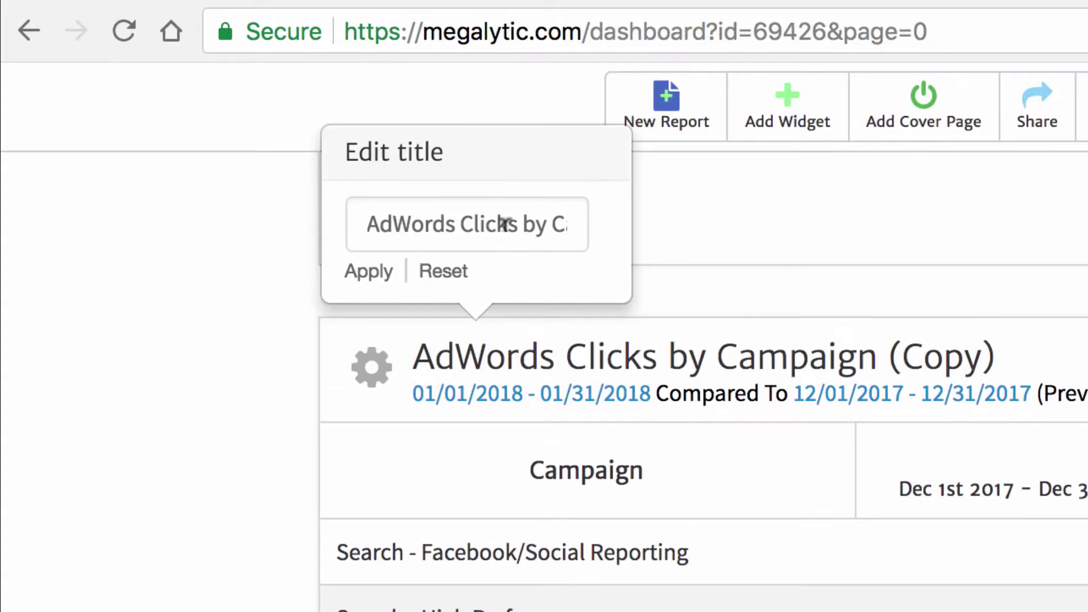
triple_click(504, 224)
text(Cam)
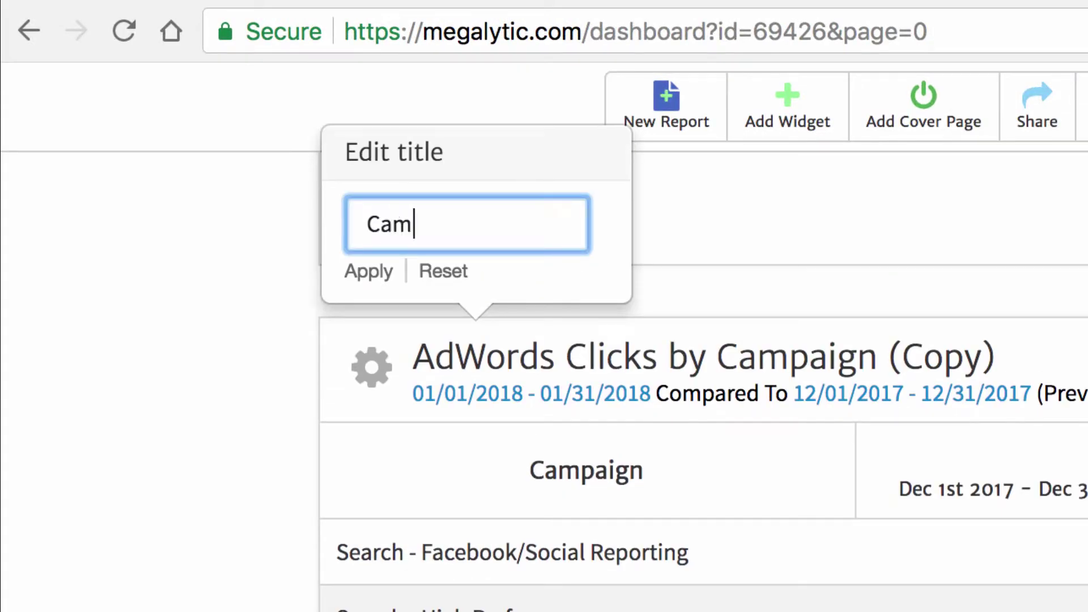
text(paign Summ)
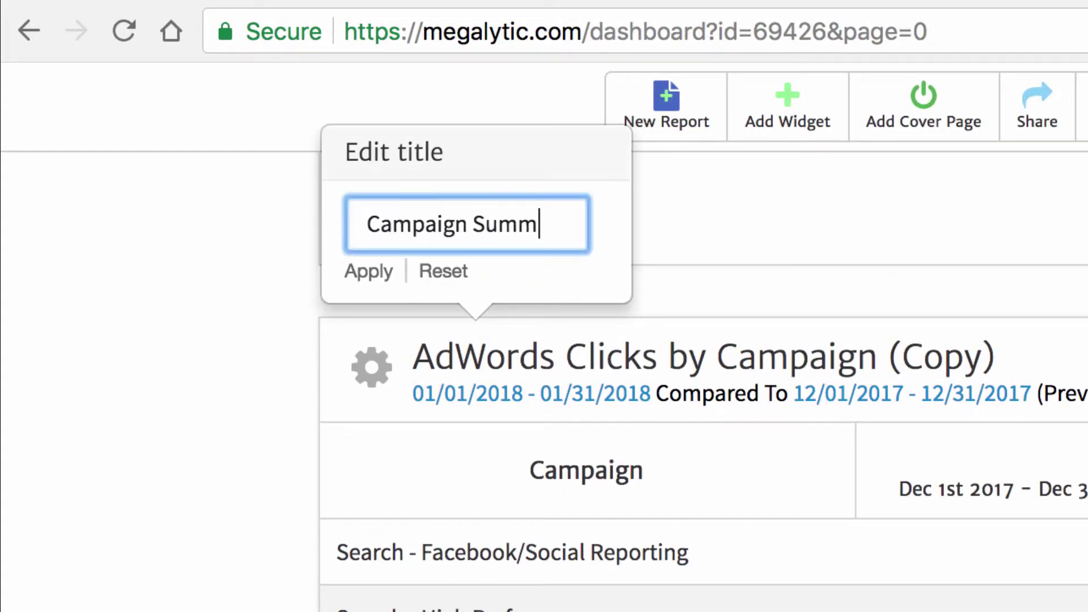
text(ary)
click(385, 268)
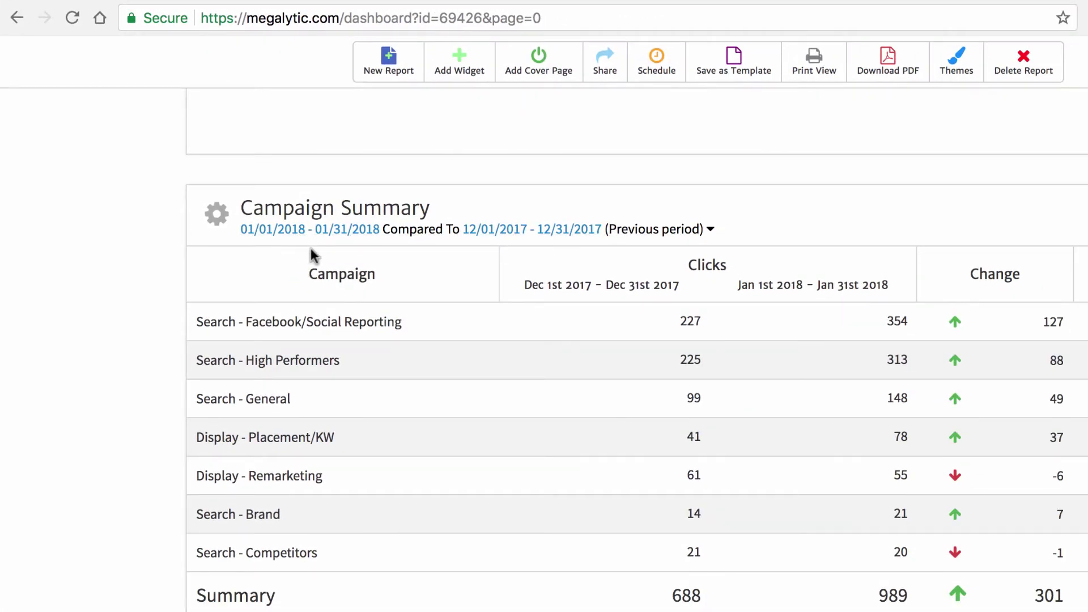
Turn off Compare To so Campaign Summary shows January 2018 only
click(346, 230)
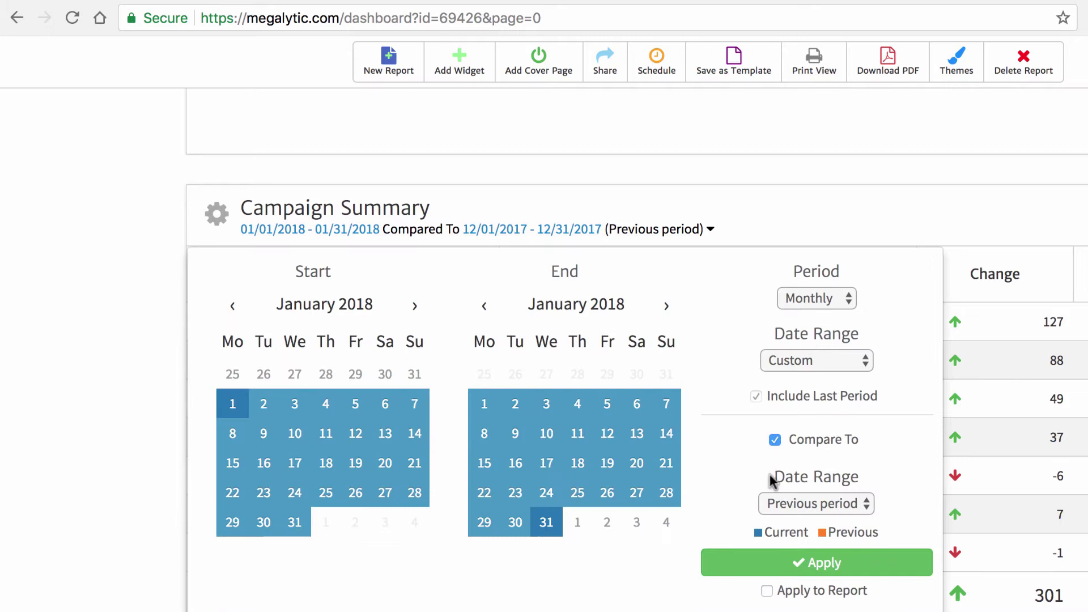
click(774, 439)
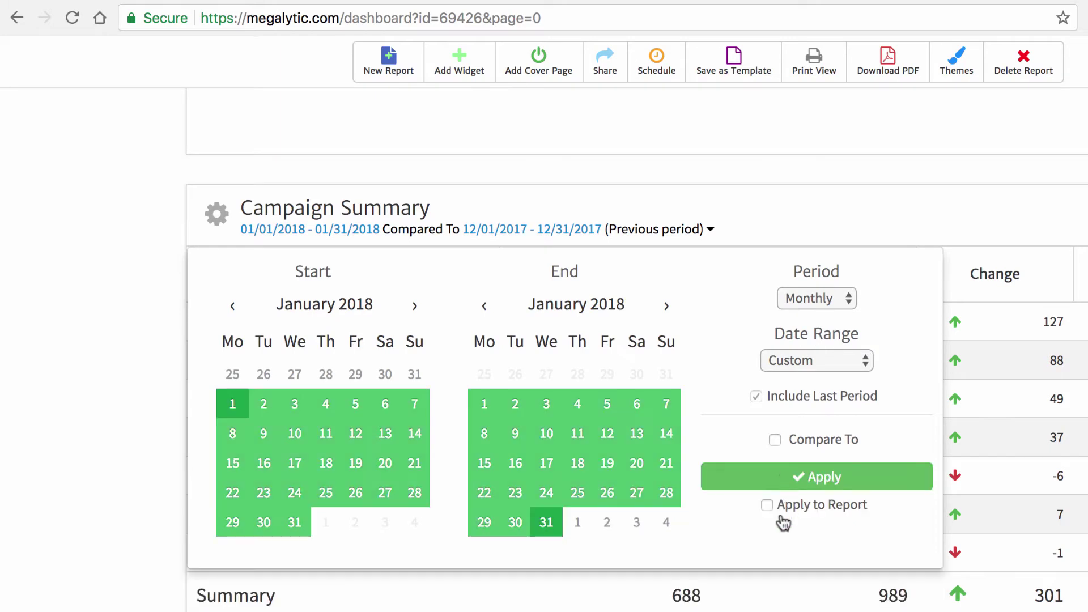
click(786, 479)
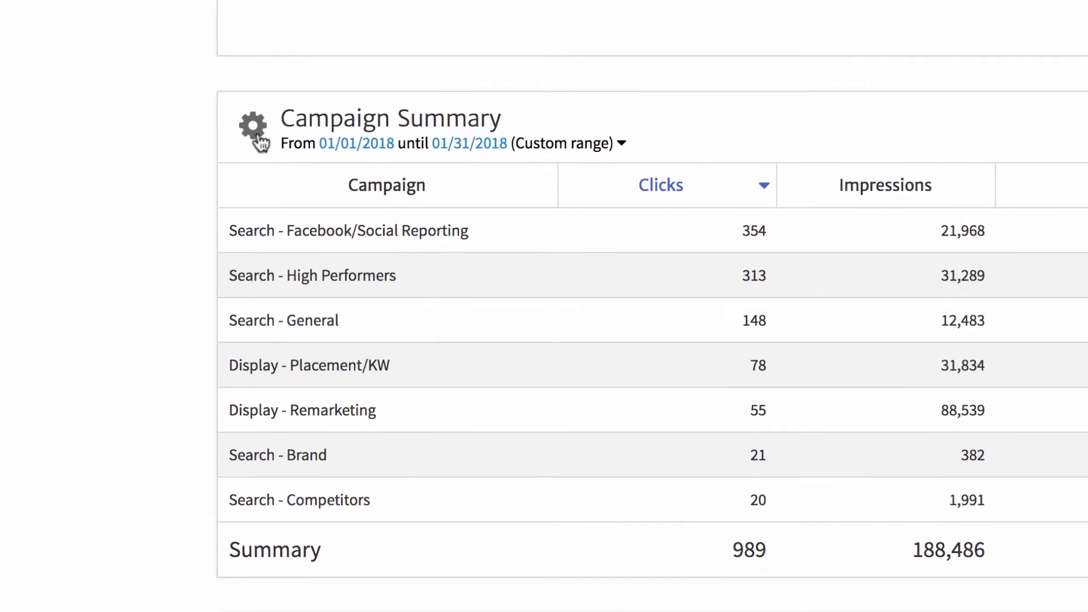
Add Cost / conv. to the Campaign Summary's table columns
click(256, 136)
scroll(509, 395, down, 3)
scroll(507, 392, down, 3)
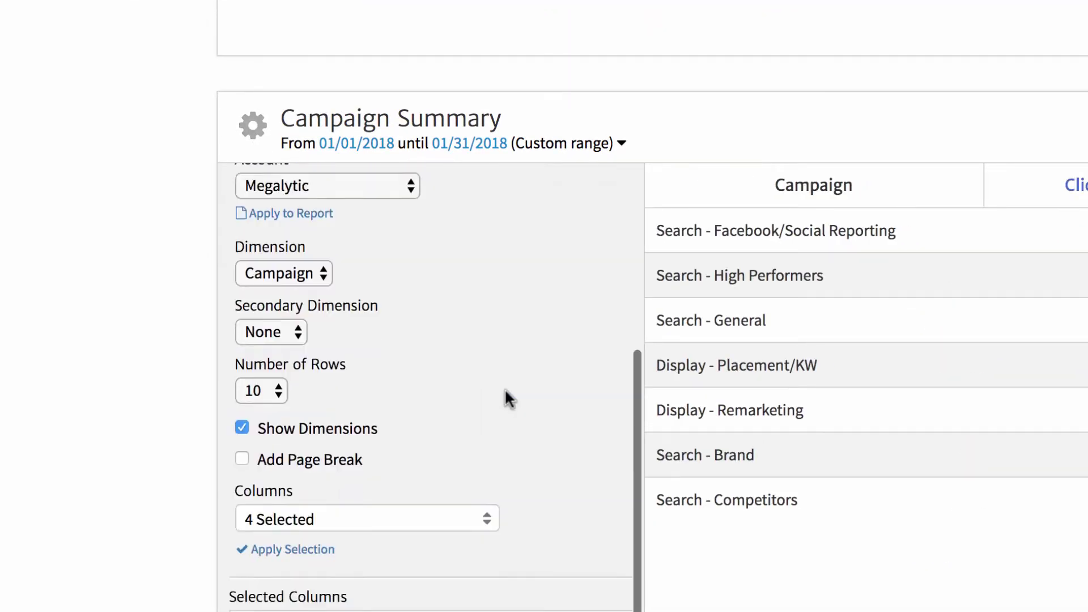
scroll(505, 388, down, 3)
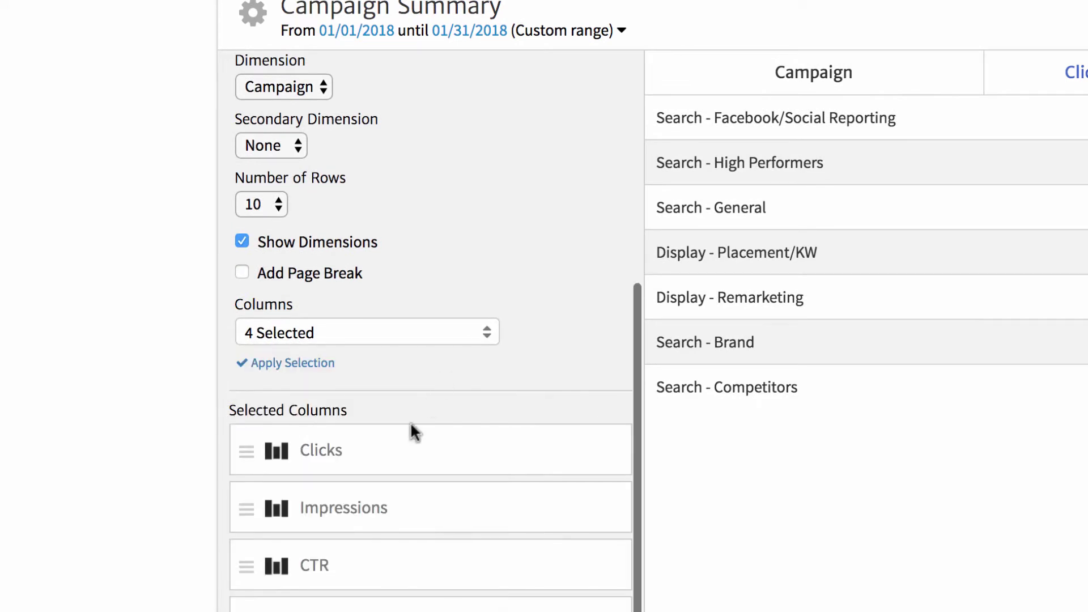
click(460, 336)
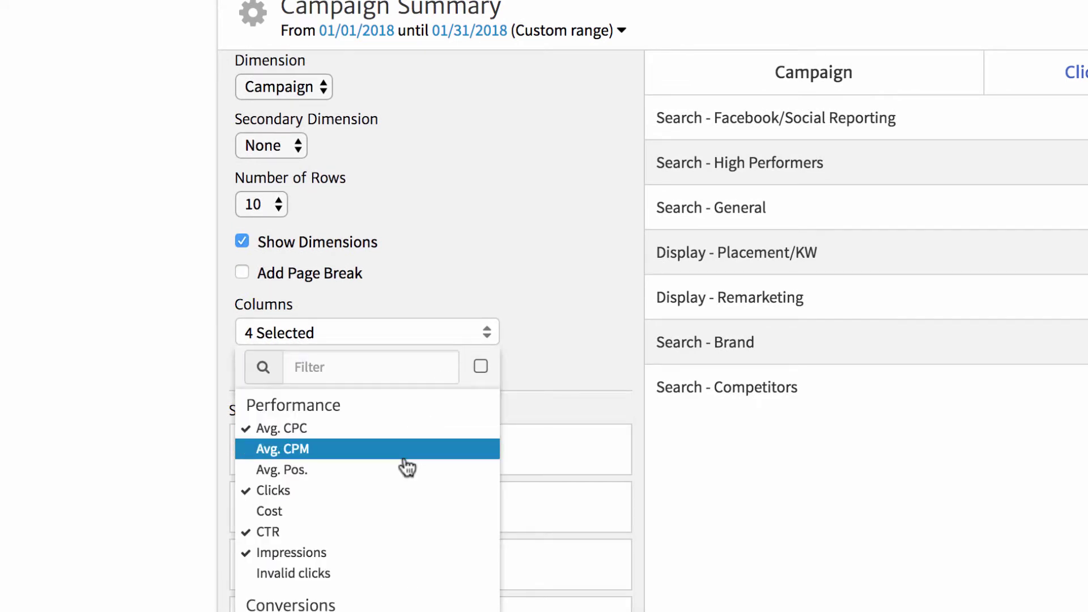
scroll(407, 465, down, 3)
scroll(404, 466, down, 2)
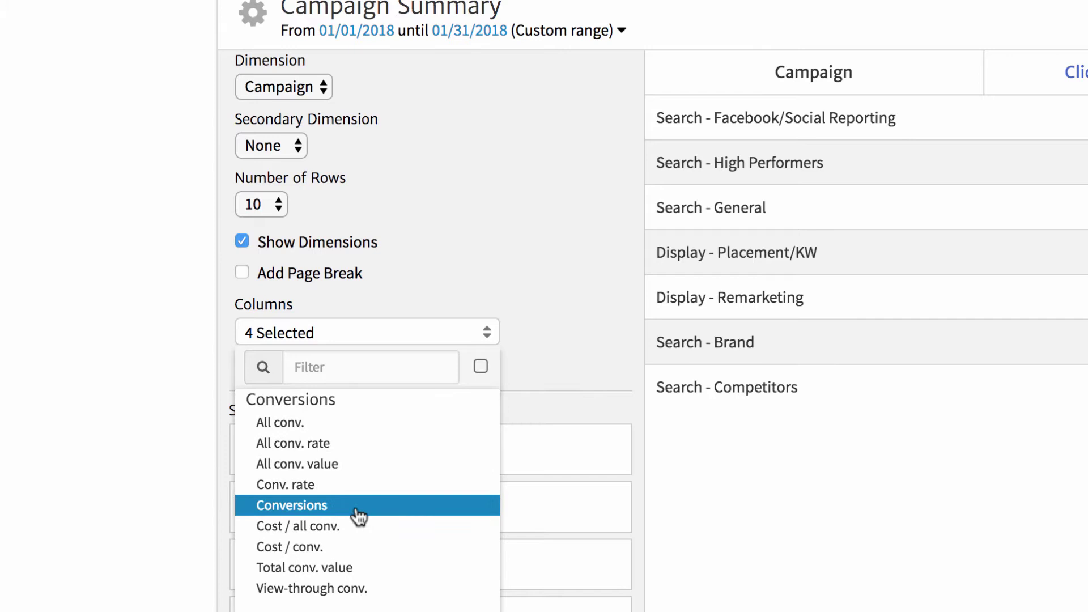
click(352, 548)
Apply the column selection with Conversions, Cost / conv. and Search Impr. share
scroll(352, 552, down, 2)
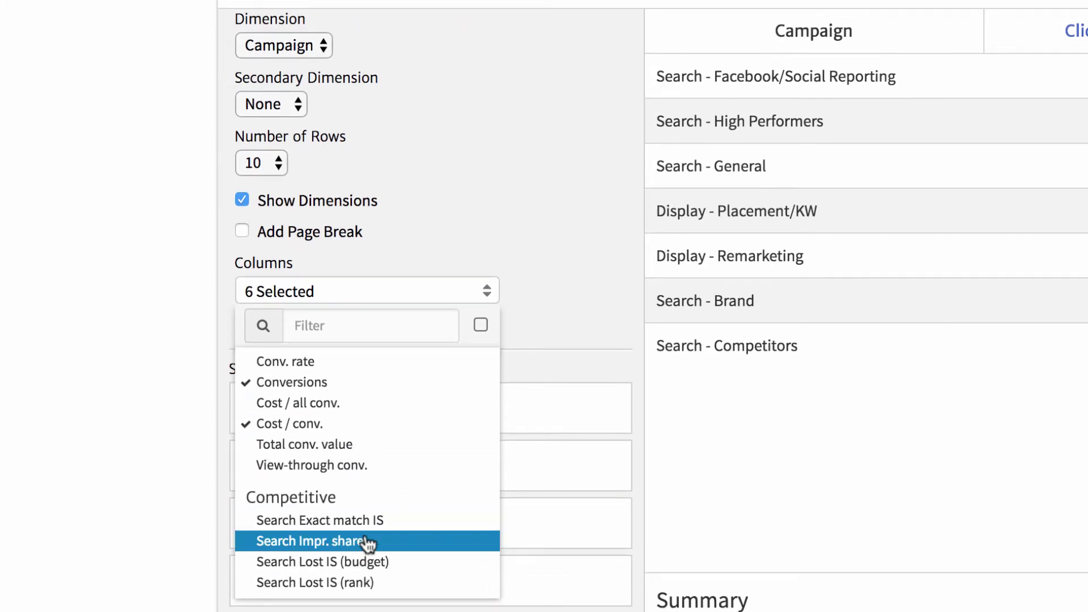
scroll(367, 543, up, 2)
scroll(367, 543, up, 2)
scroll(368, 542, up, 1)
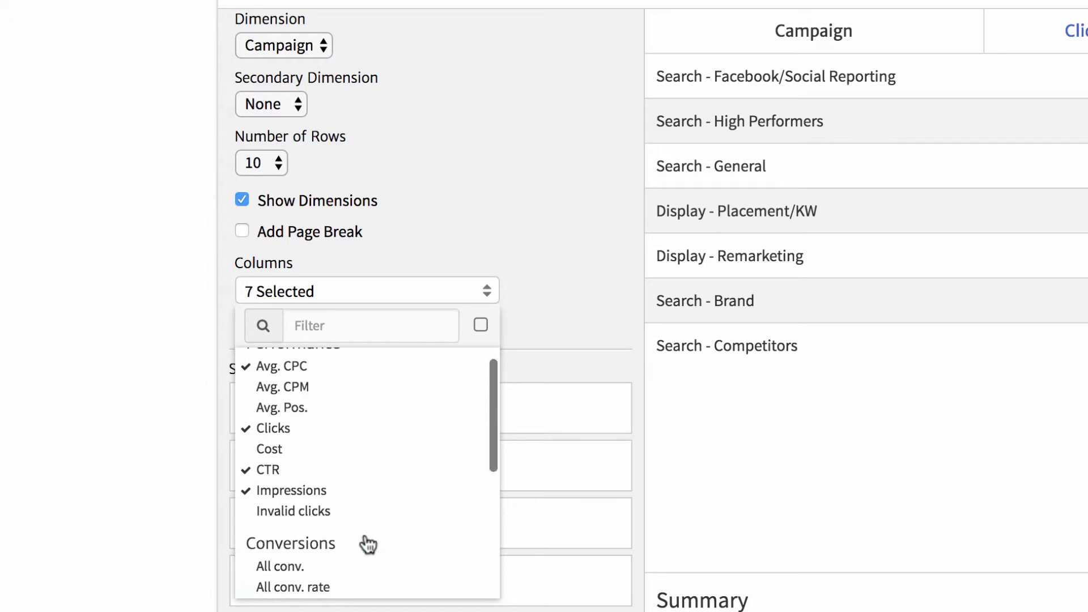
scroll(367, 543, up, 1)
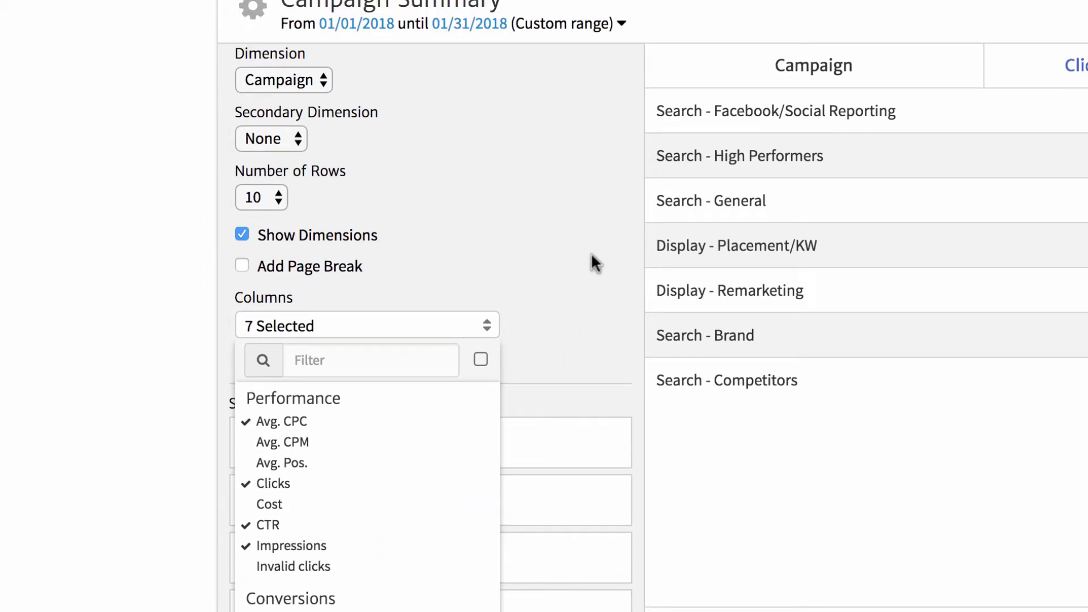
click(591, 254)
click(261, 355)
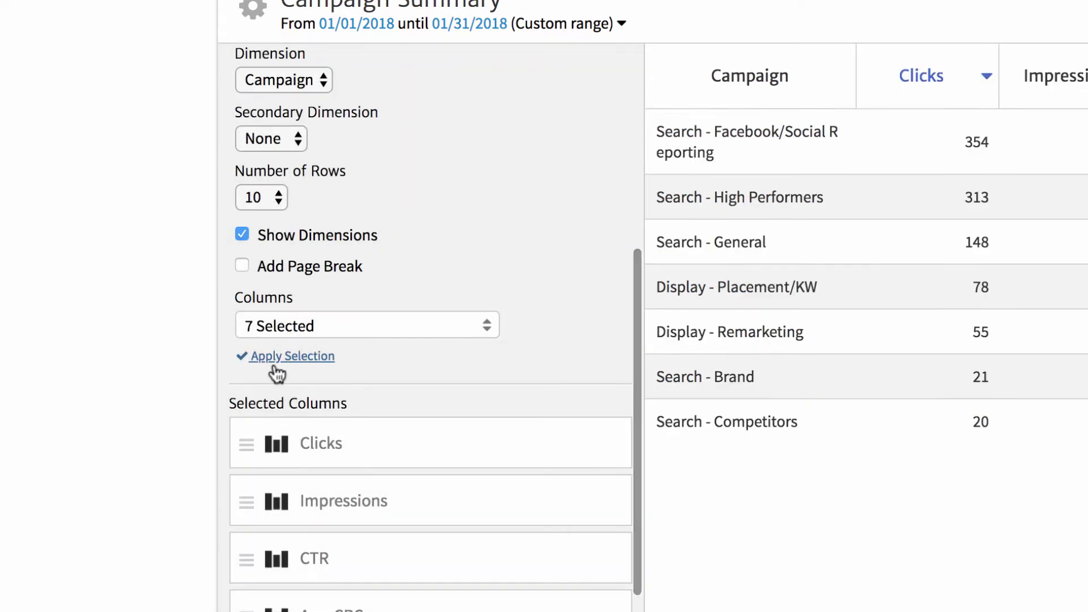
scroll(415, 376, down, 3)
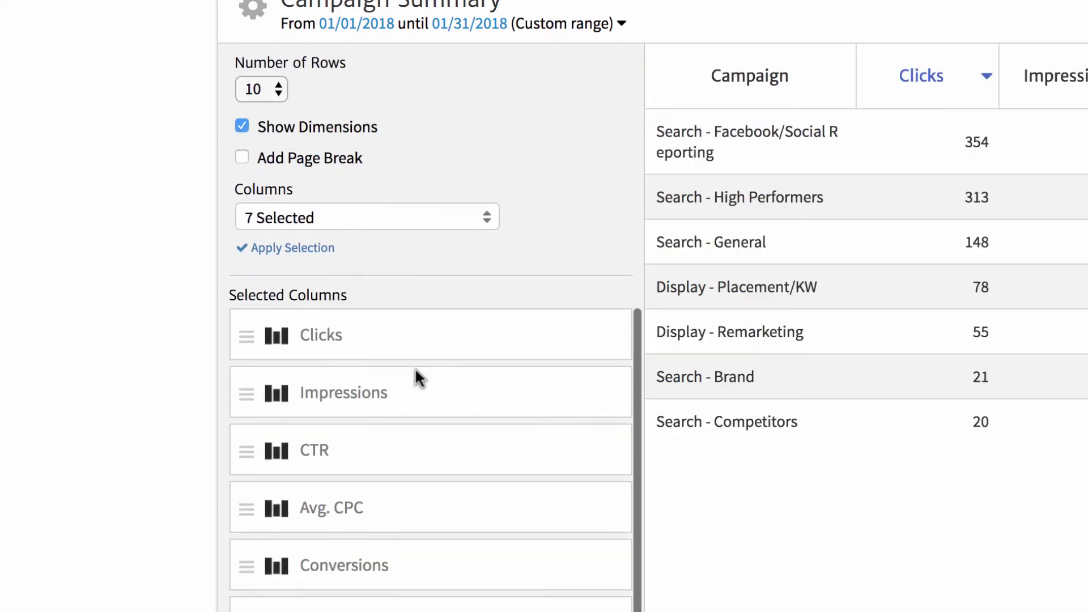
Reorder the Campaign Summary columns so Impressions comes before Clicks
scroll(415, 370, down, 2)
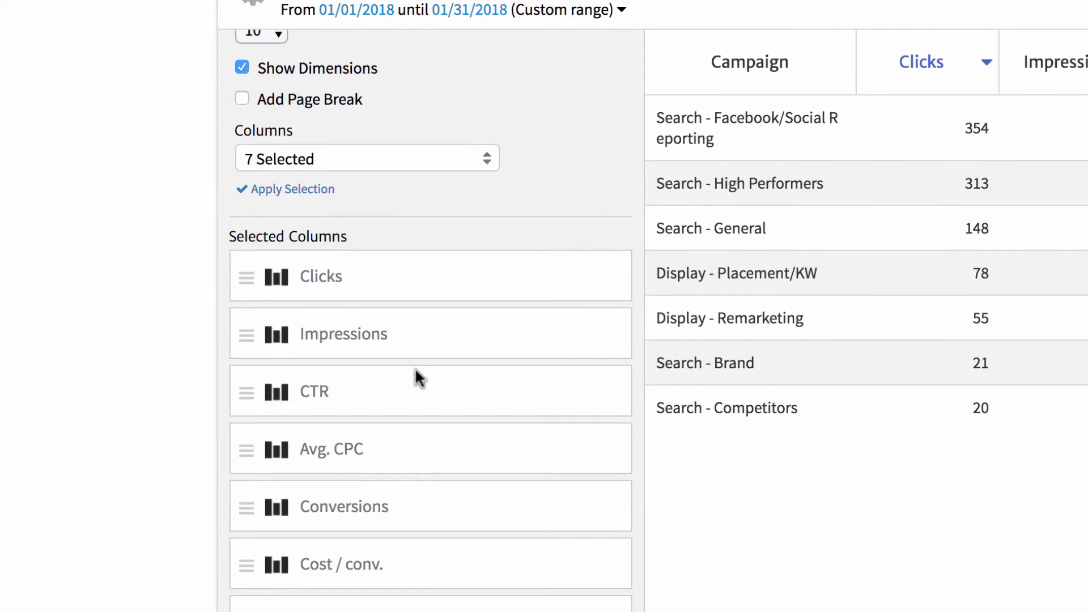
drag(248, 340, 266, 267)
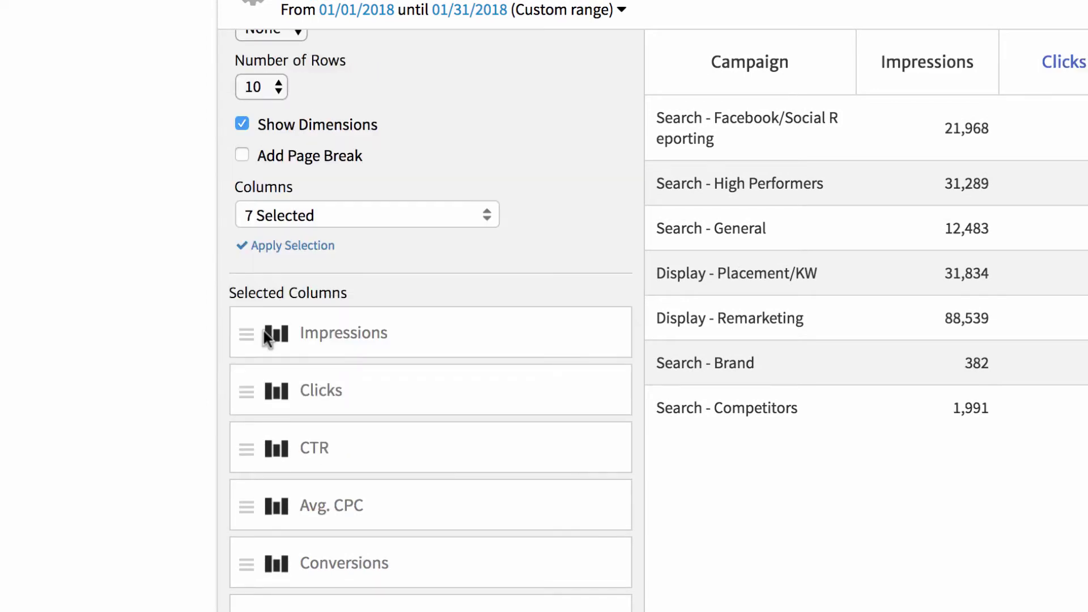
scroll(347, 451, down, 3)
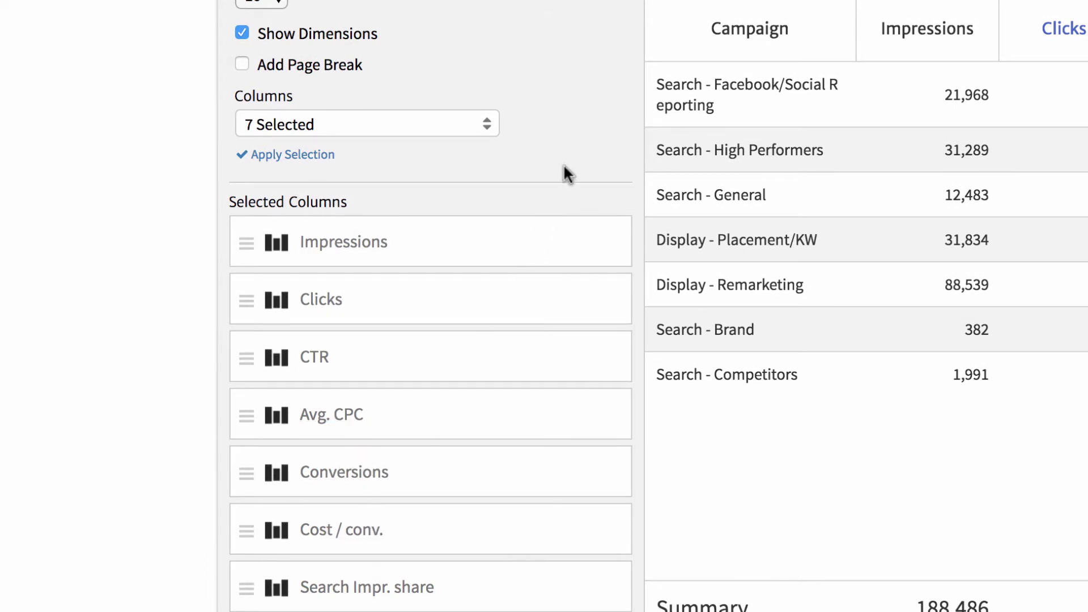
scroll(564, 162, up, 1)
scroll(564, 162, up, 3)
scroll(564, 162, up, 3)
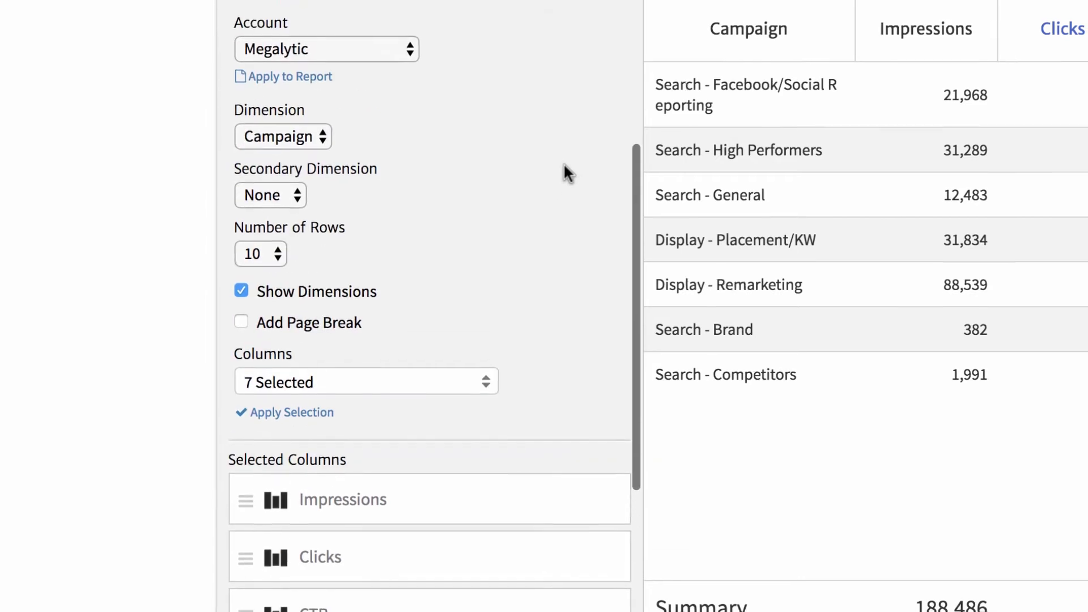
scroll(192, 141, up, 3)
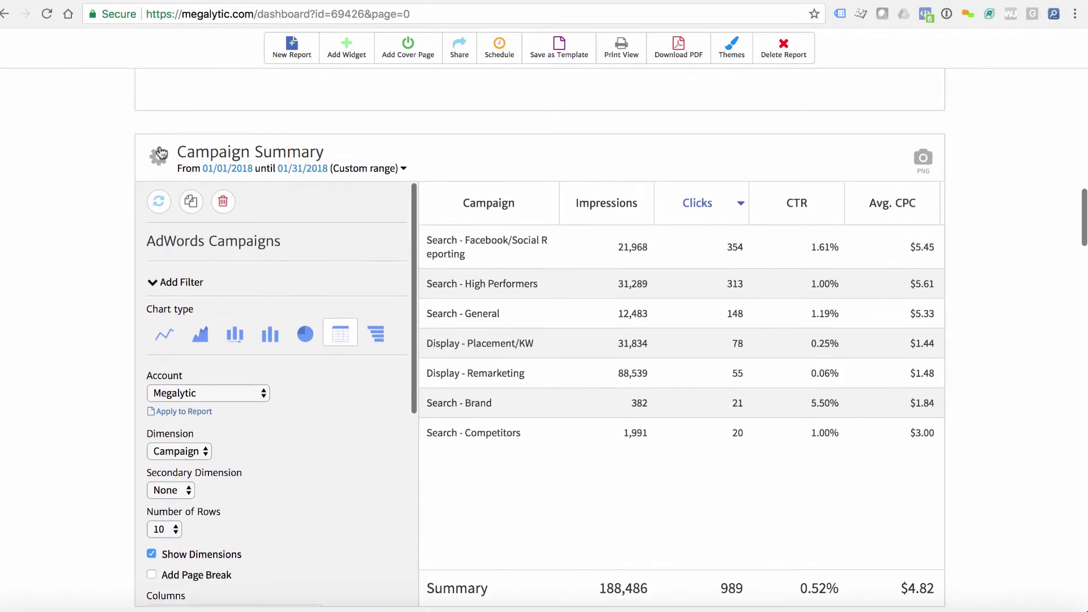
click(158, 160)
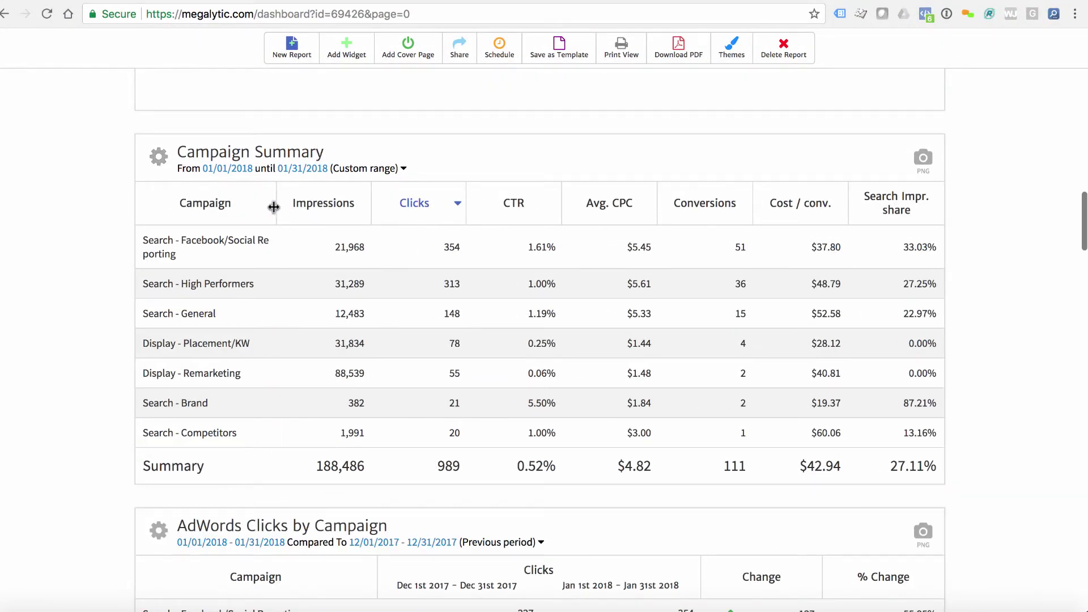
Resize the Campaign, Avg. CPC, Conversions and Cost / conv. columns so headers fit
drag(277, 205, 579, 203)
drag(659, 200, 651, 202)
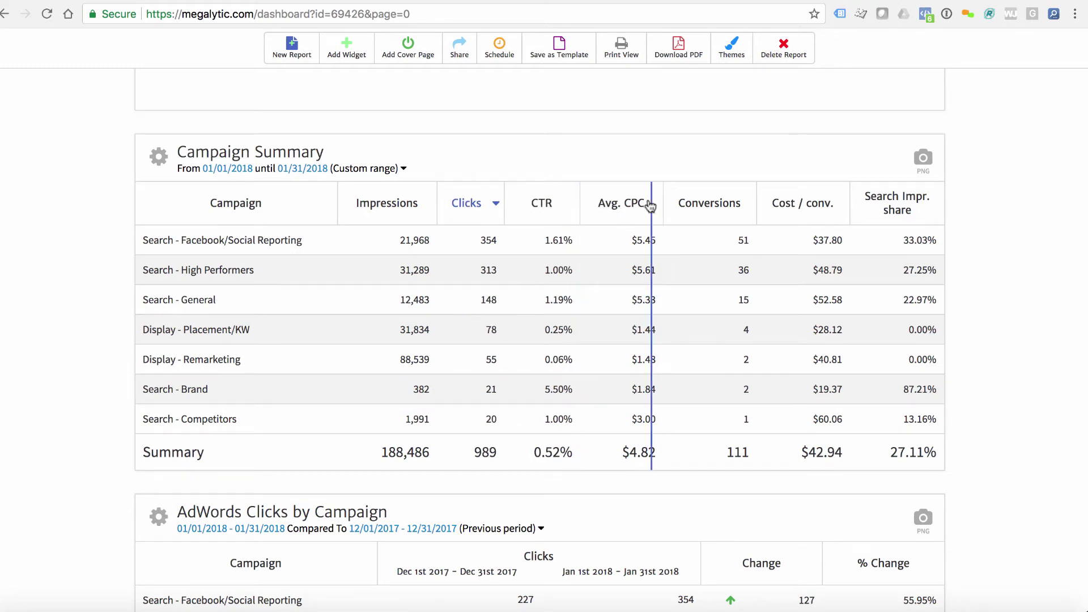
drag(752, 203, 736, 204)
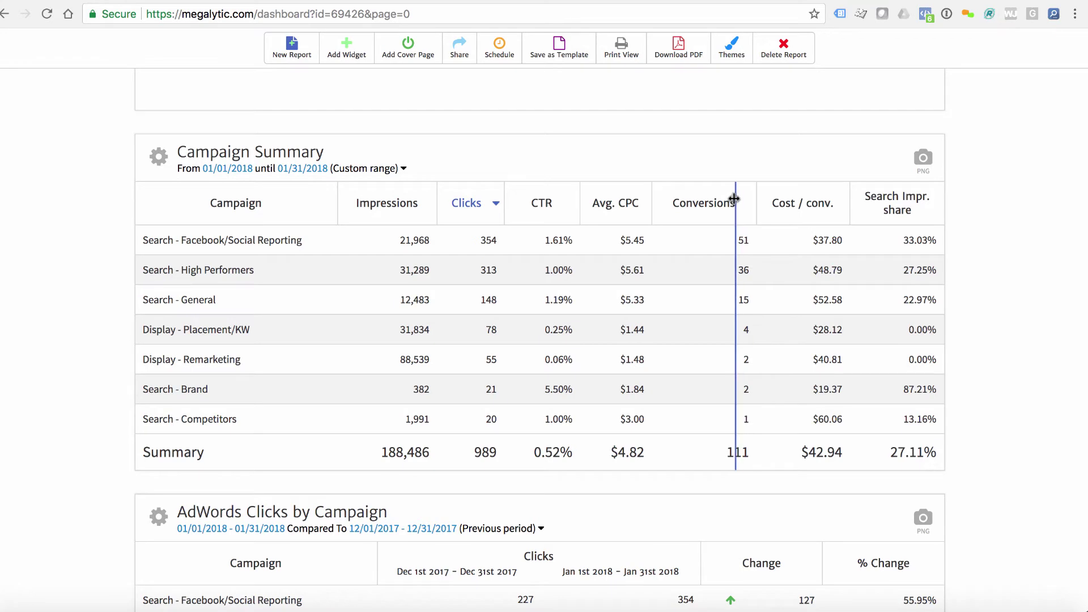
drag(846, 206, 816, 204)
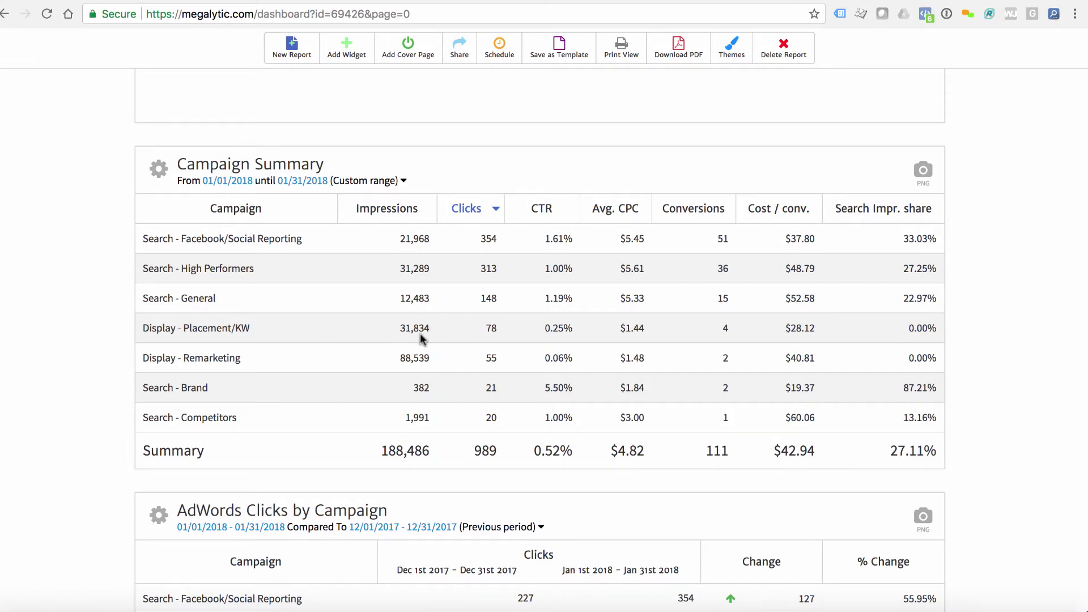
scroll(419, 338, down, 4)
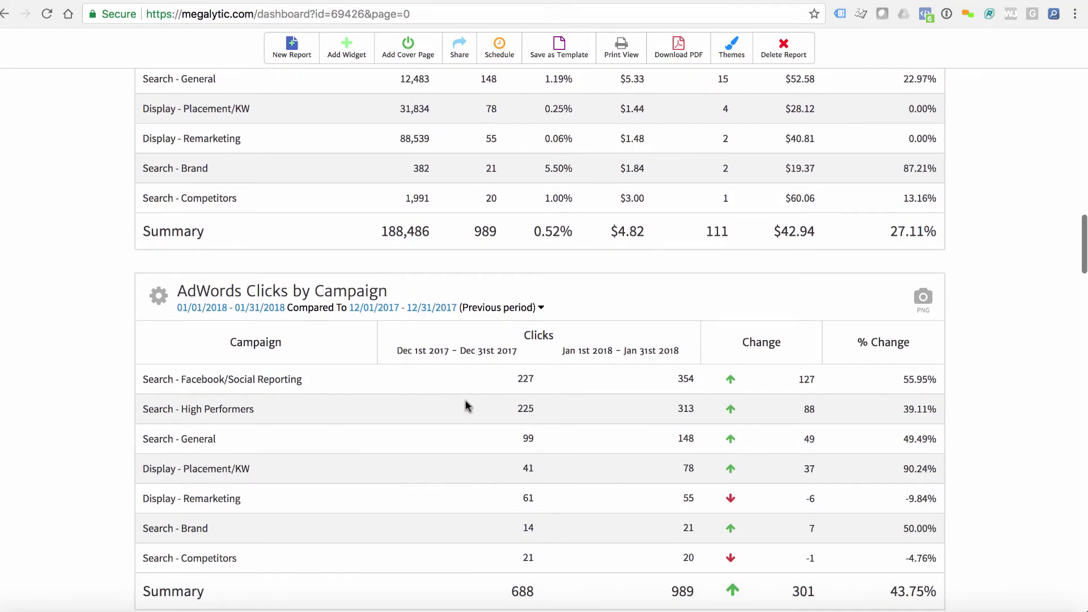
scroll(818, 469, down, 2)
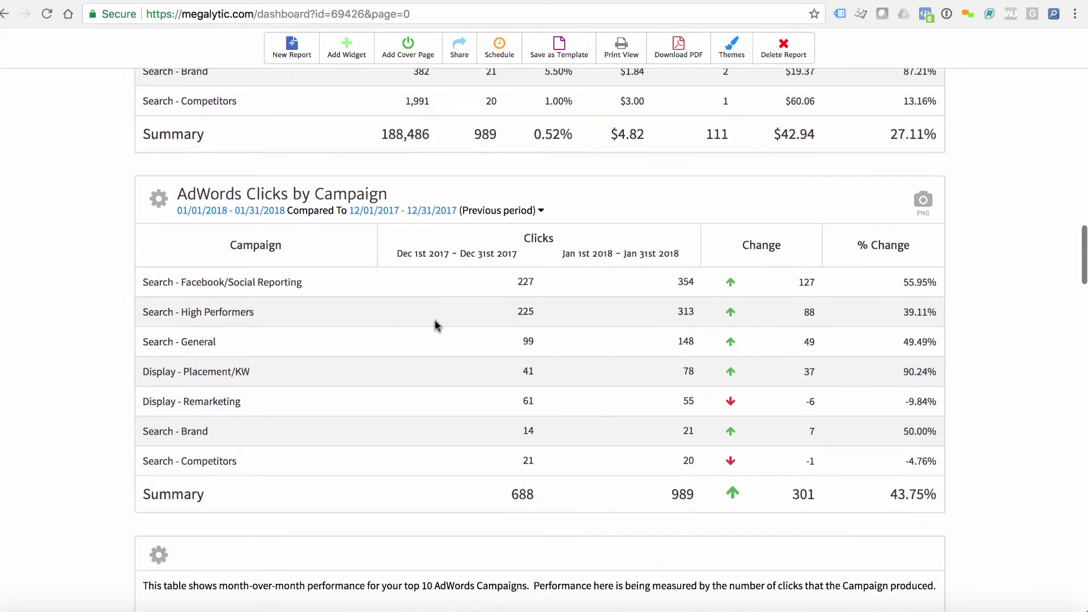
scroll(96, 210, down, 1)
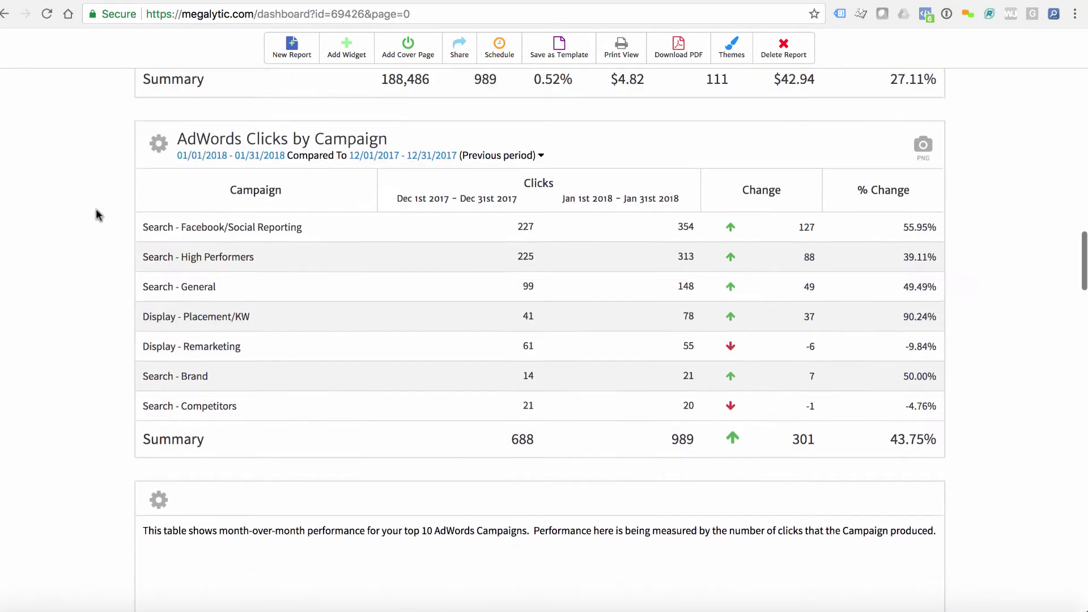
scroll(96, 209, down, 2)
scroll(94, 207, down, 2)
scroll(94, 208, down, 1)
scroll(94, 207, down, 1)
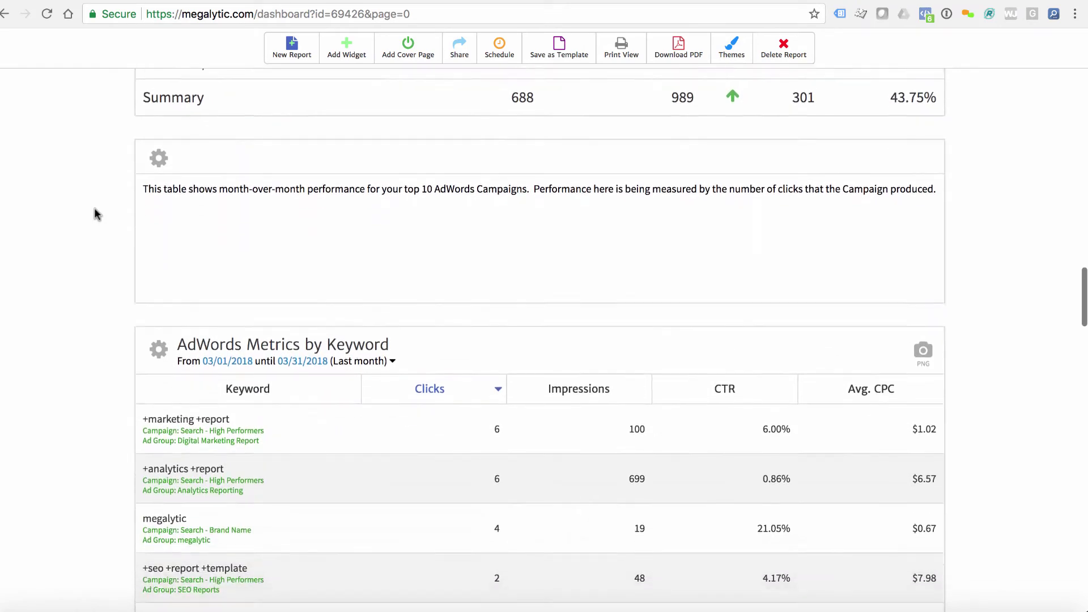
scroll(94, 207, down, 2)
scroll(94, 206, down, 1)
scroll(94, 206, down, 3)
scroll(107, 209, down, 3)
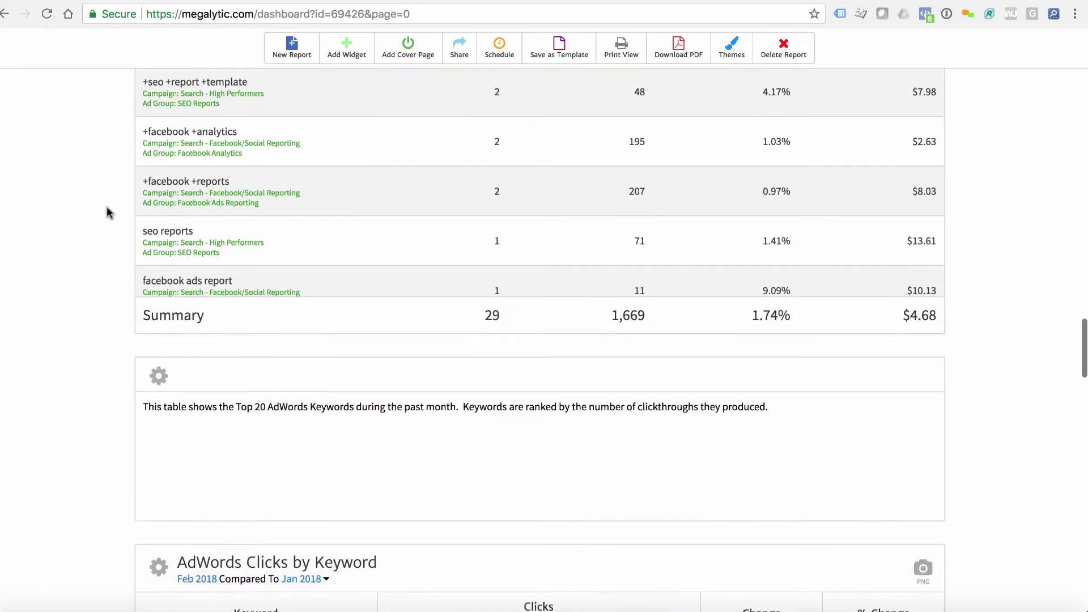
scroll(108, 210, down, 2)
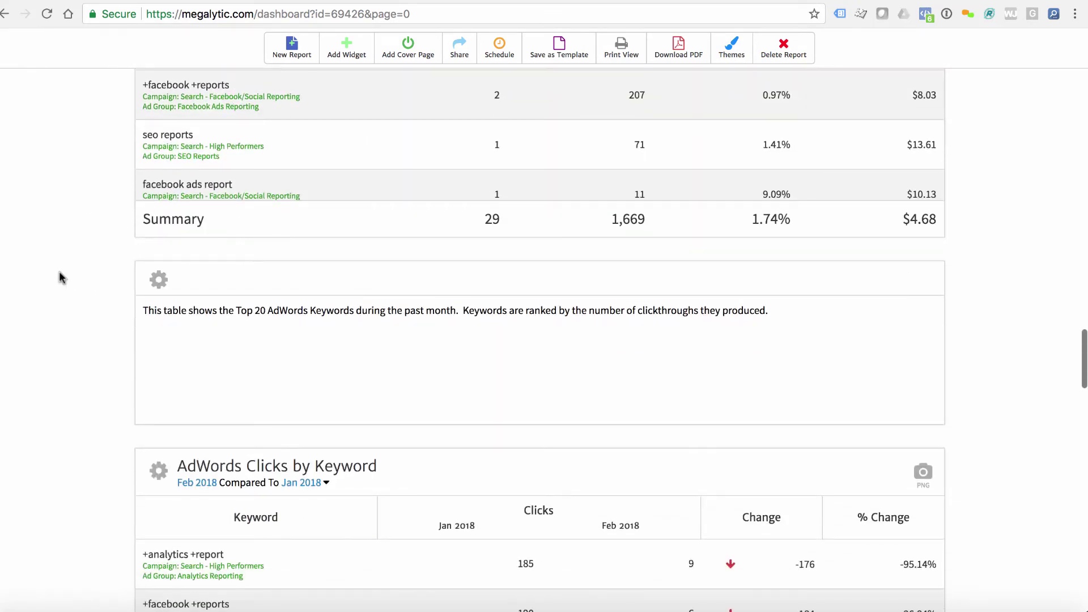
scroll(57, 275, down, 3)
scroll(56, 274, down, 5)
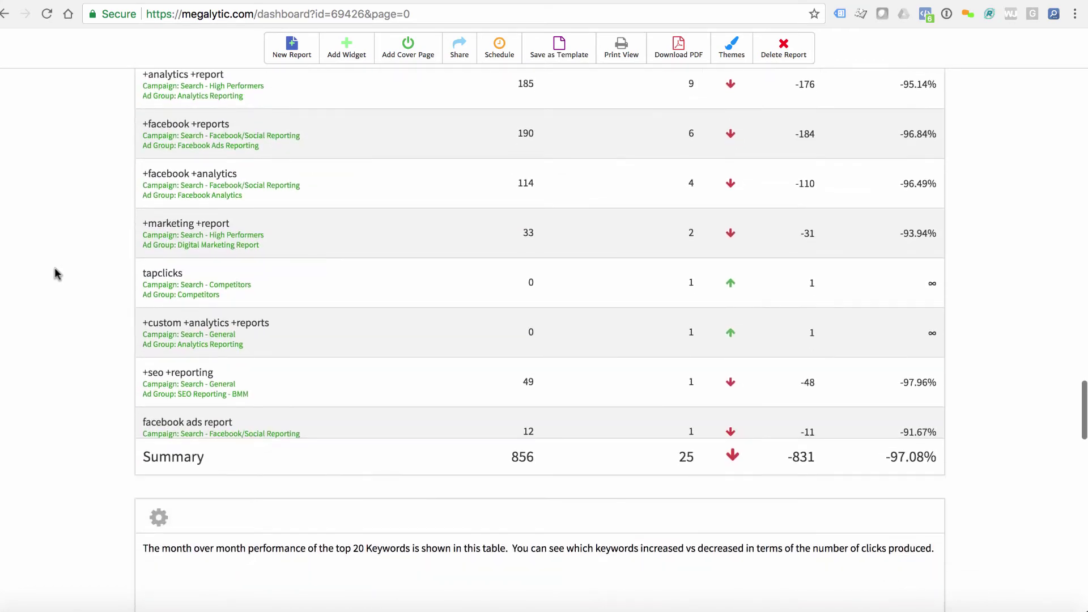
scroll(57, 275, down, 3)
scroll(57, 275, down, 4)
scroll(56, 275, down, 1)
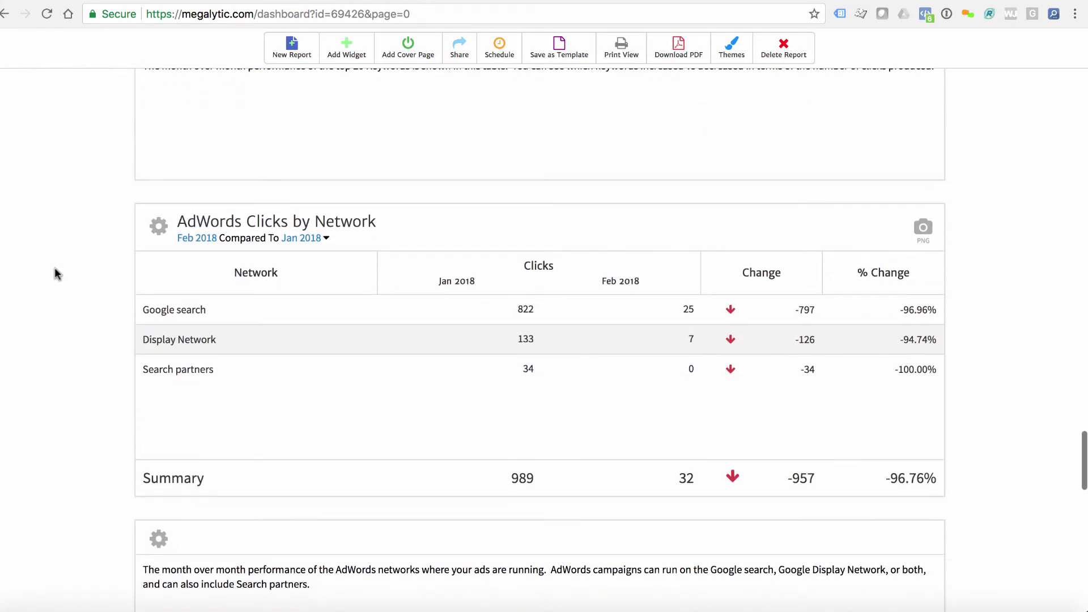
scroll(56, 274, up, 3)
scroll(56, 274, up, 8)
scroll(57, 274, up, 10)
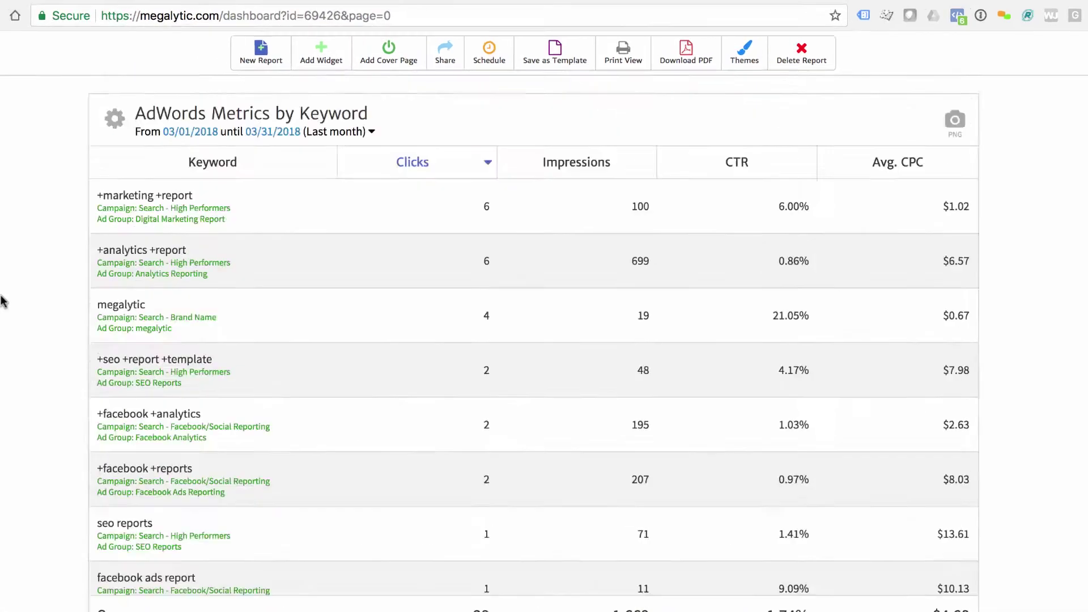
scroll(543, 340, up, 5)
scroll(544, 340, up, 5)
scroll(544, 340, up, 3)
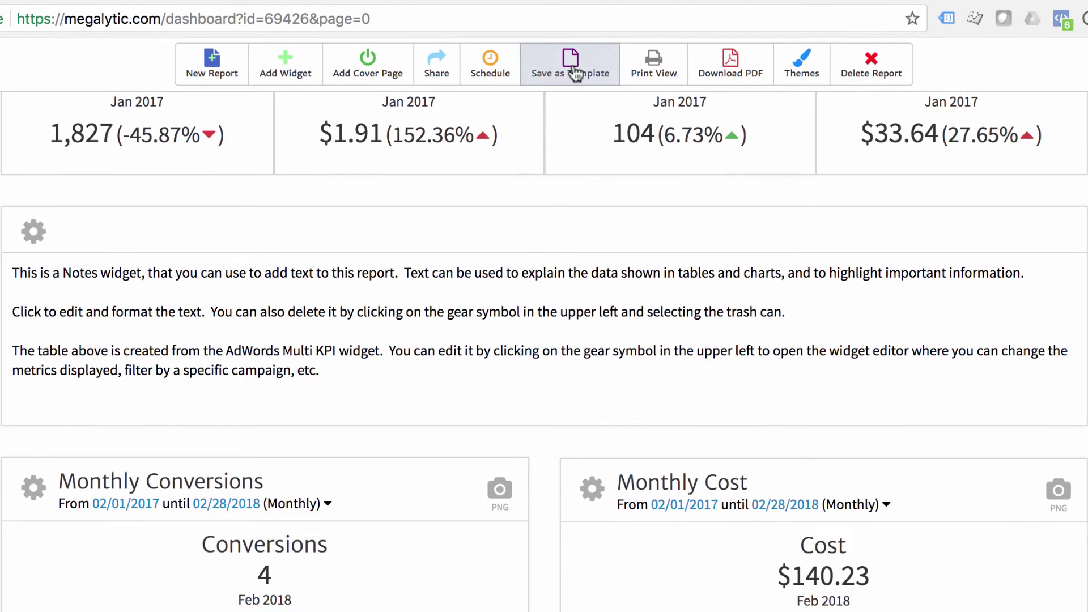
Save the AdWords Summary report as a template named 'AdWords Report Template'
click(568, 81)
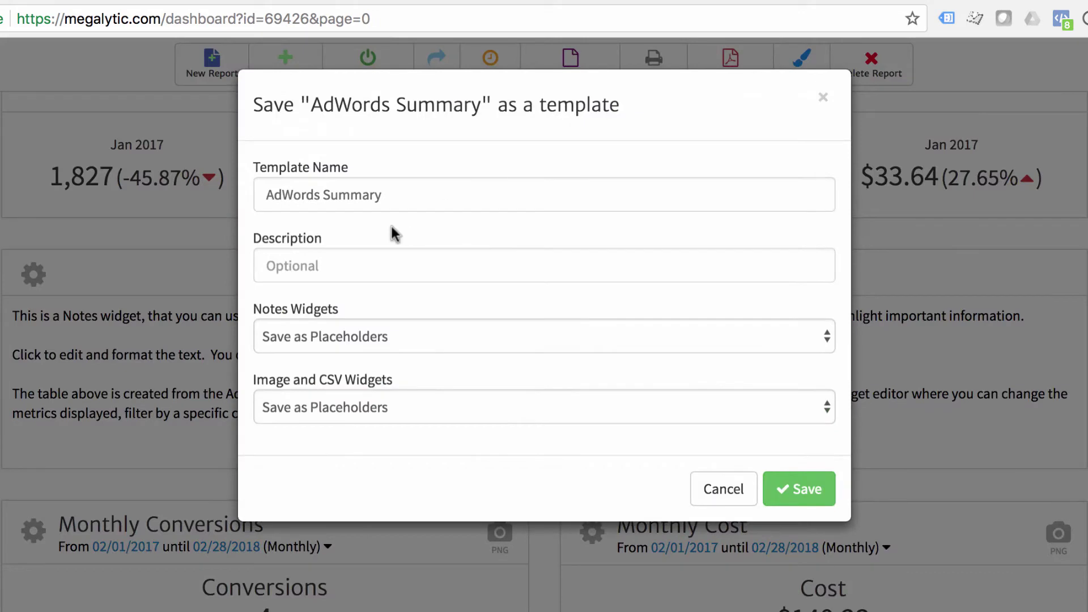
double_click(354, 193)
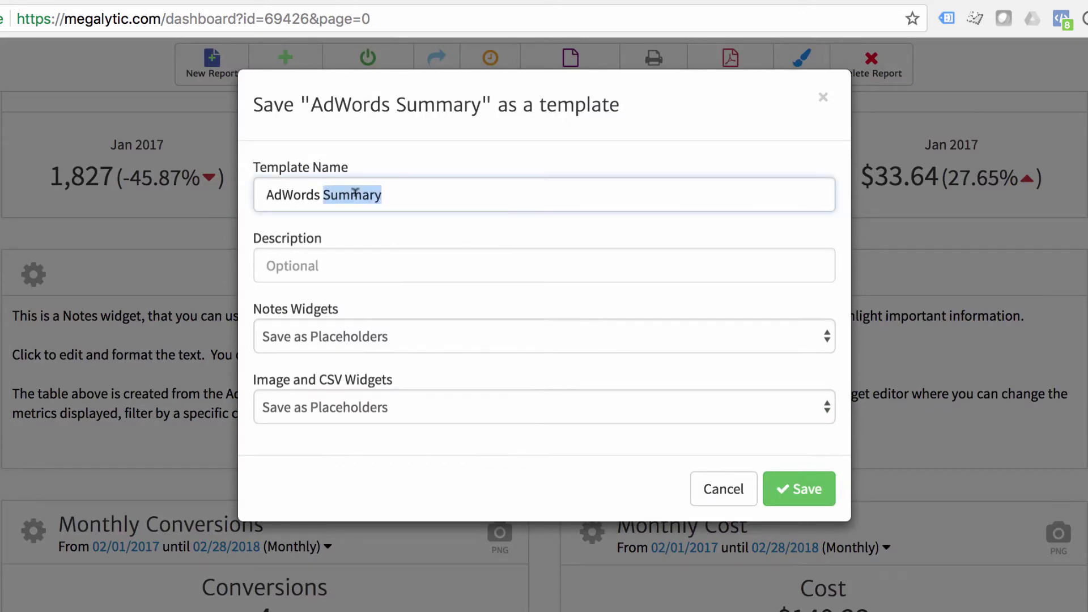
text(T)
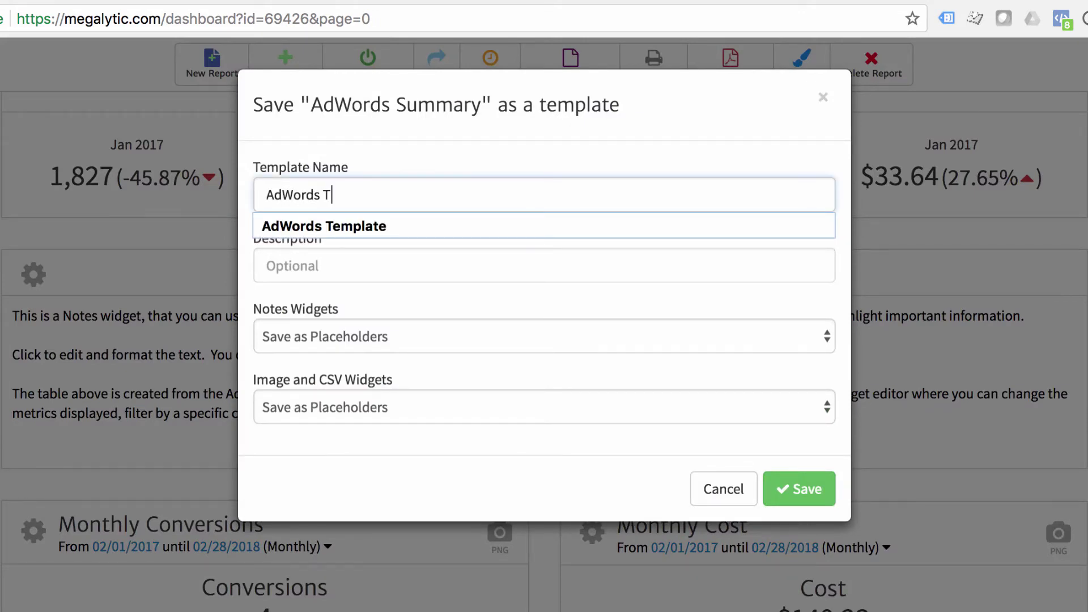
key(BackSpace)
text(Report Template)
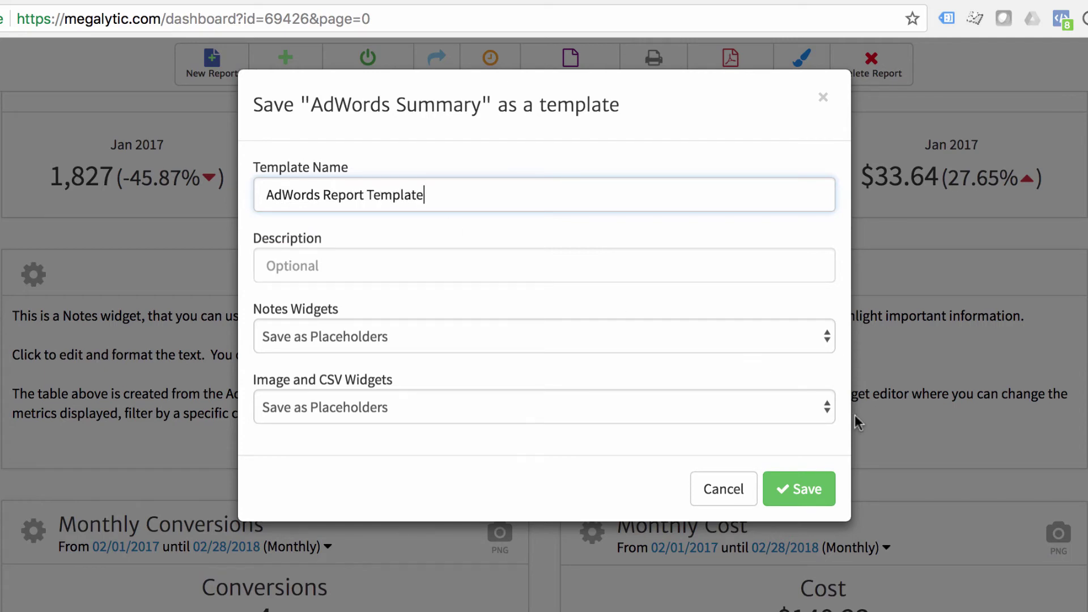
click(817, 491)
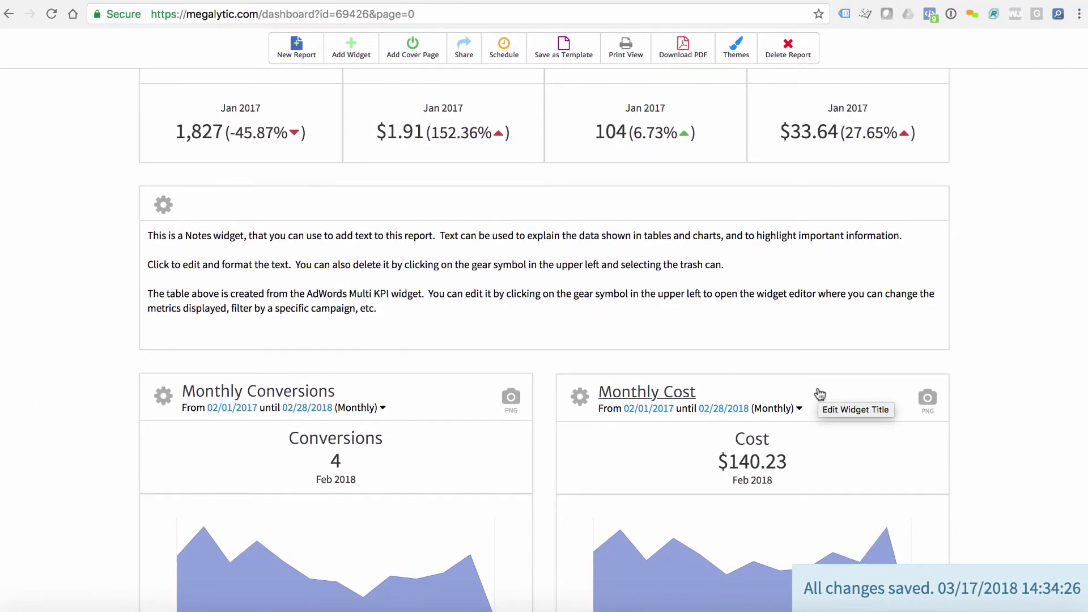
scroll(819, 392, up, 2)
scroll(819, 392, up, 2)
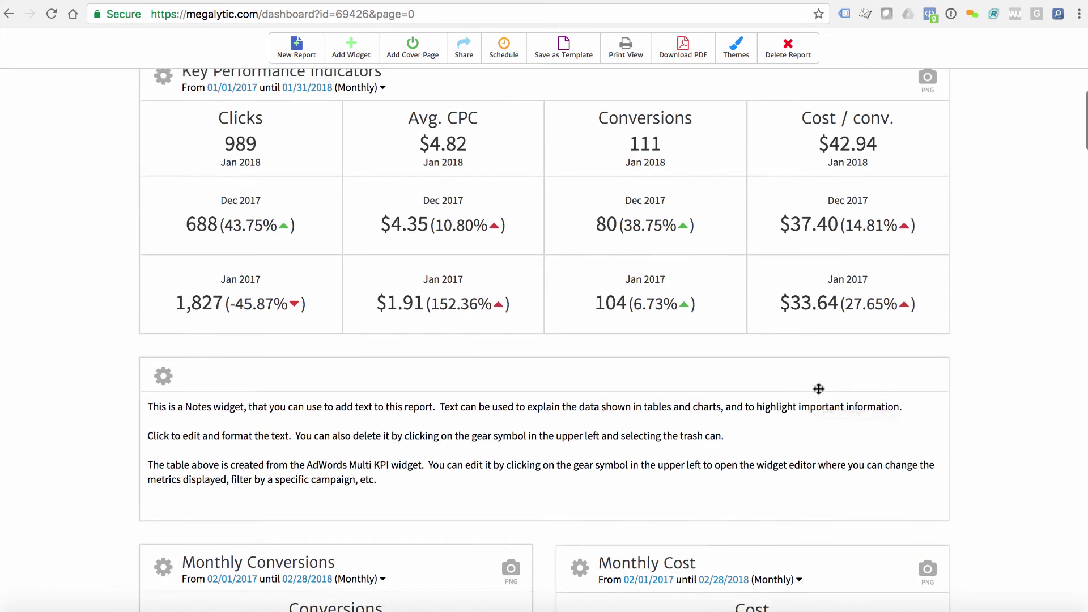
scroll(819, 392, up, 2)
scroll(819, 392, up, 3)
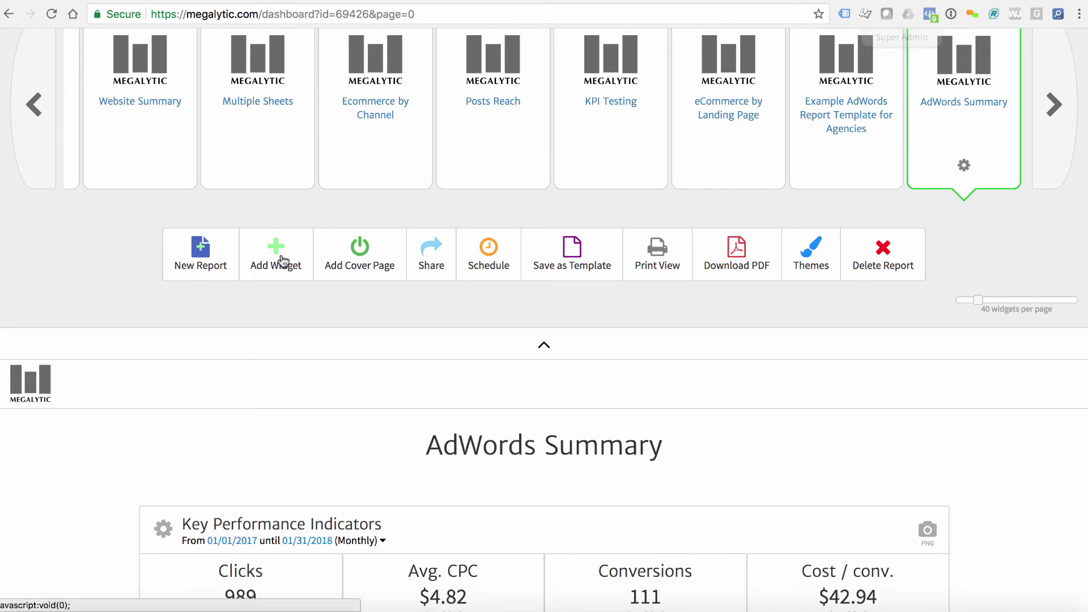
scroll(282, 261, up, 1)
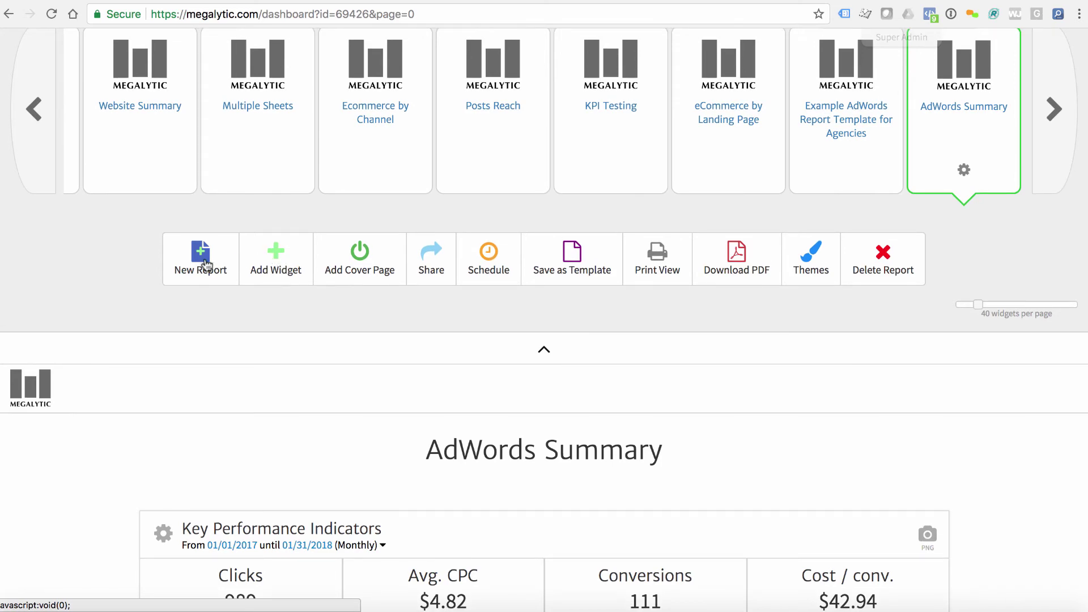
Create a new report from 'AdWords Report Template' for the JWPlayer AdWords account
click(206, 265)
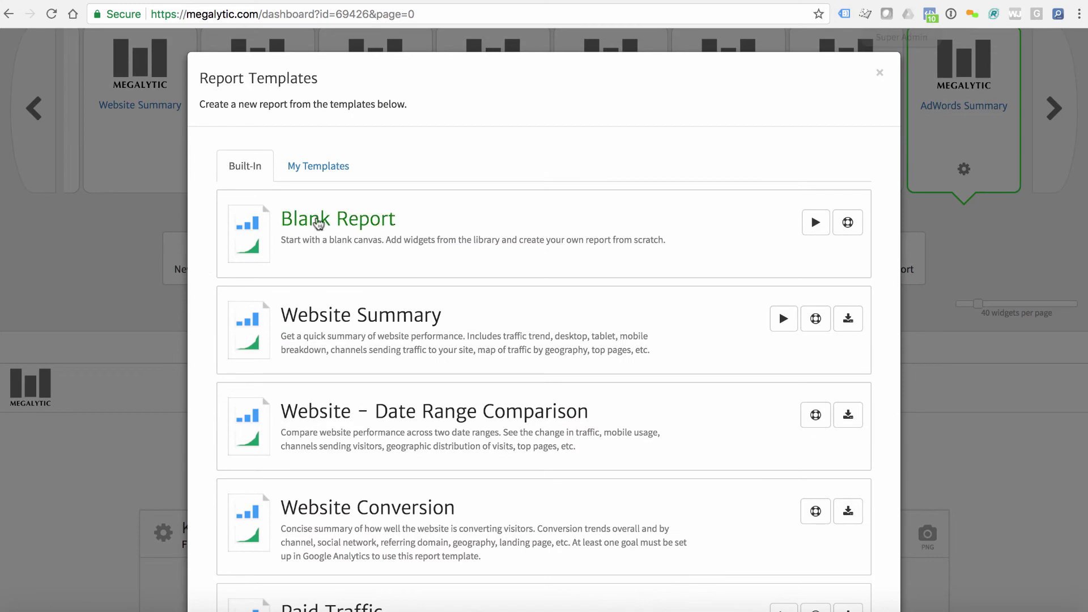
click(307, 171)
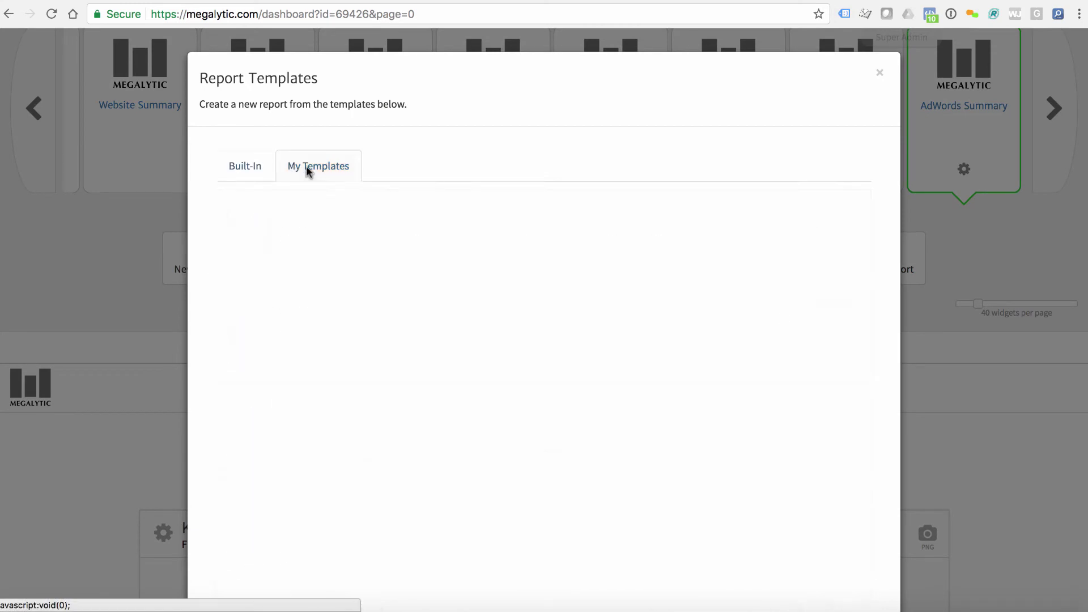
scroll(376, 250, down, 10)
scroll(379, 253, down, 3)
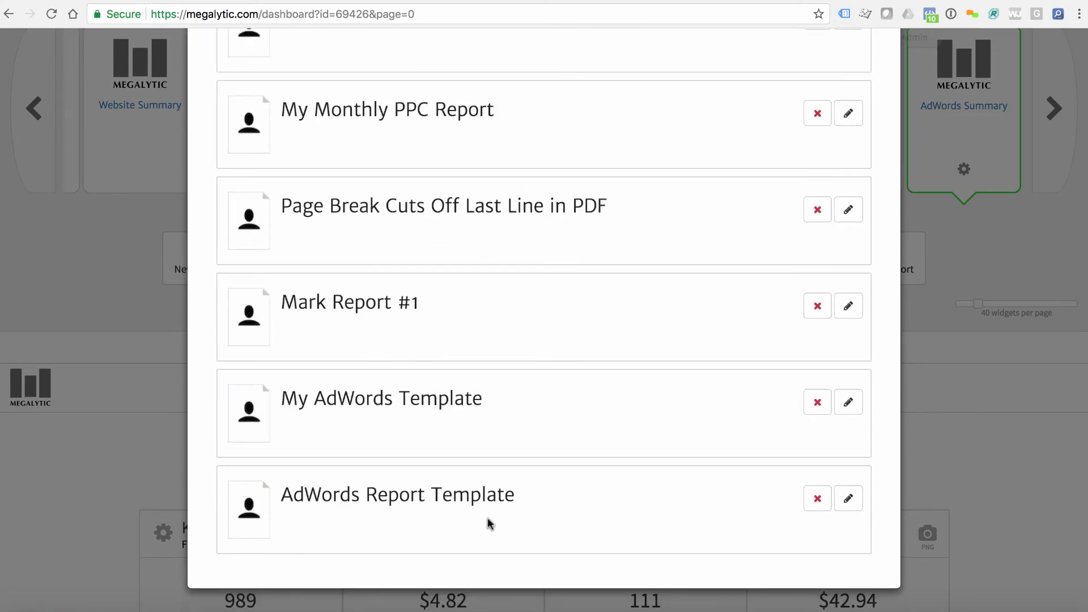
click(358, 499)
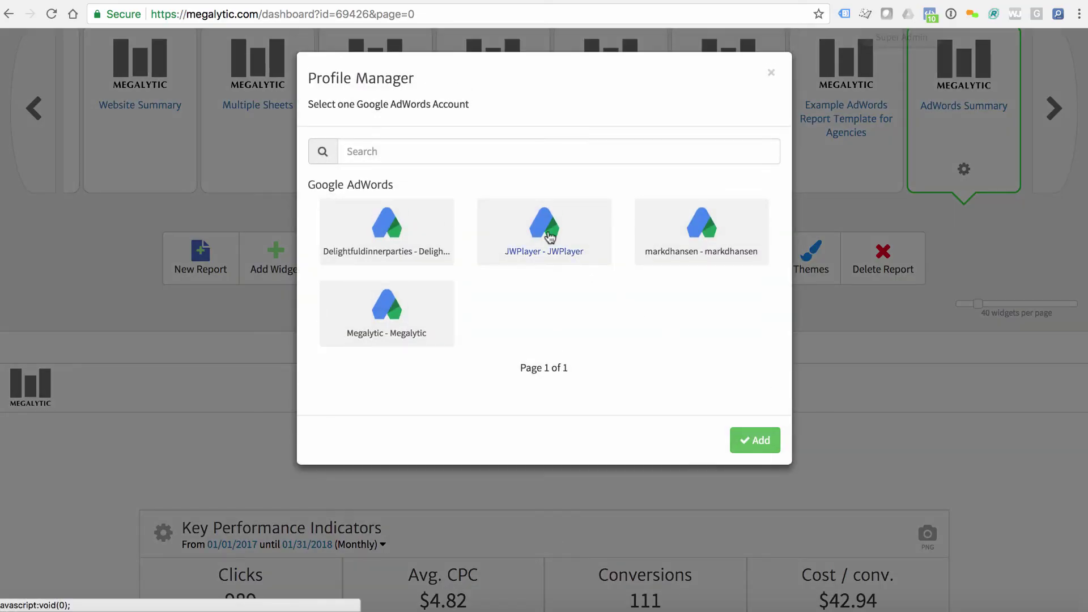
click(583, 253)
click(768, 443)
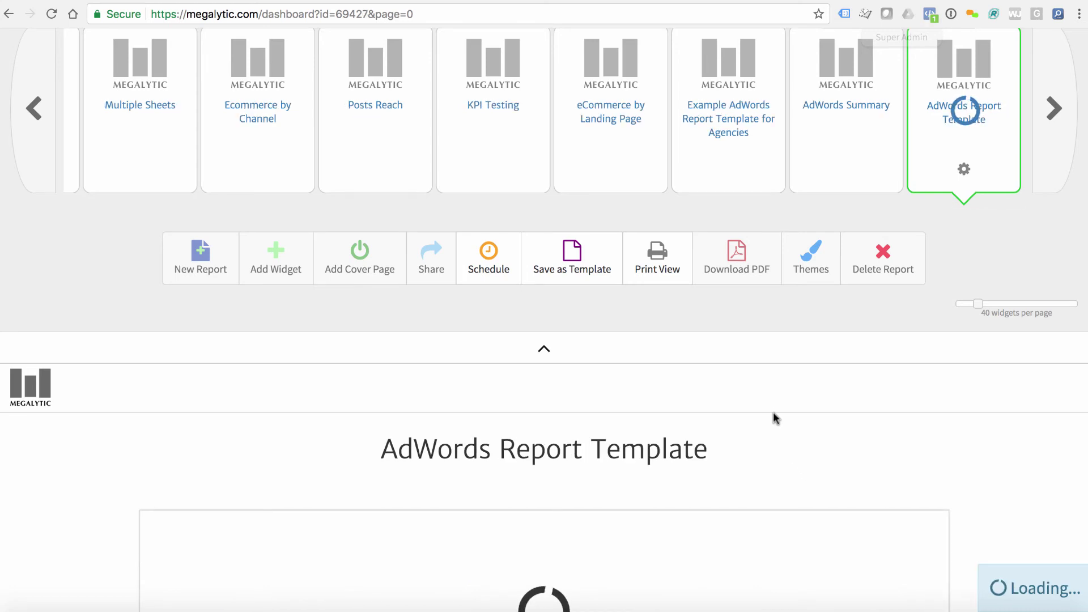
Scroll to the empty comment note under the KPI widget and leave it unedited
scroll(713, 383, down, 1)
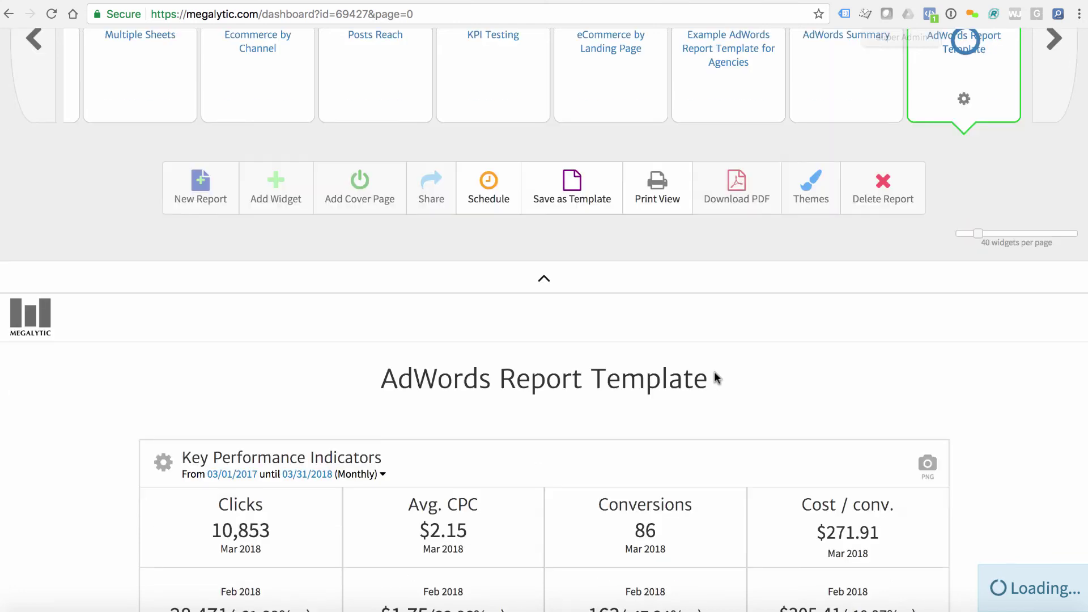
scroll(714, 372, down, 1)
scroll(714, 371, down, 2)
scroll(716, 375, down, 2)
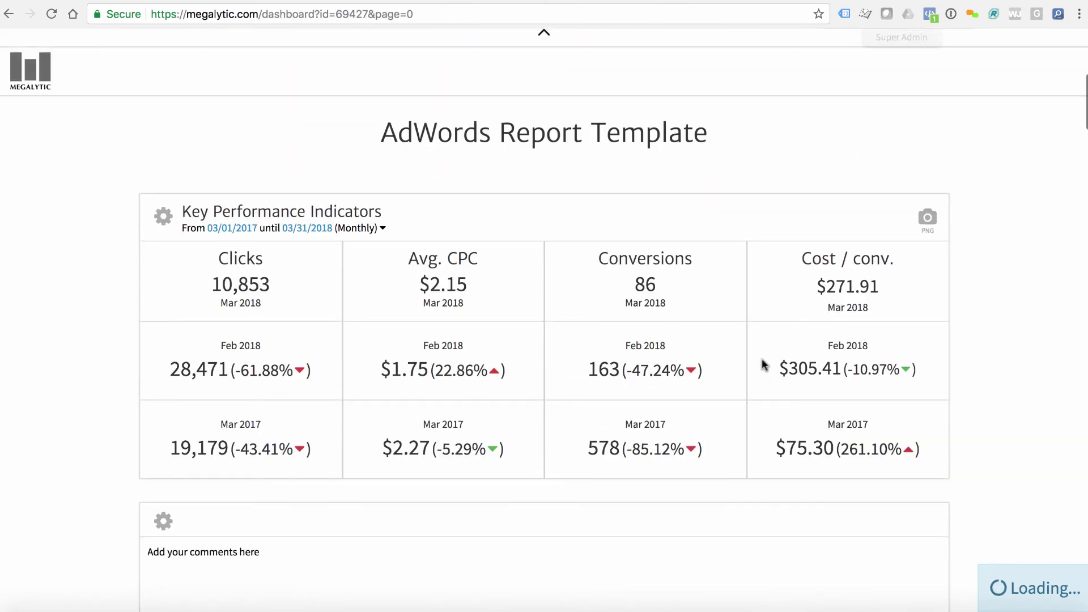
scroll(865, 276, down, 1)
scroll(819, 266, down, 1)
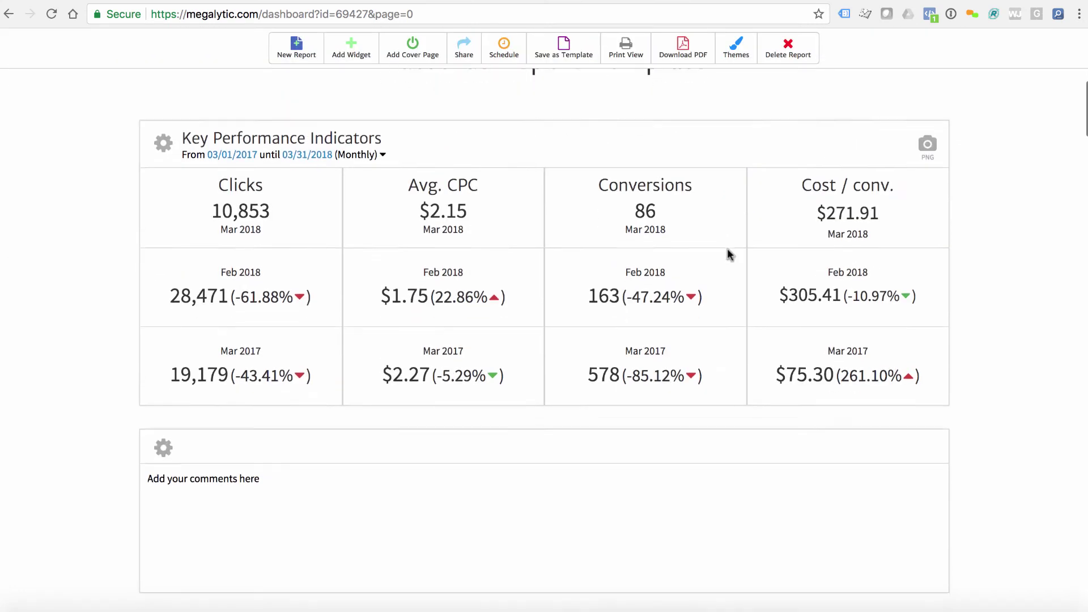
scroll(725, 250, down, 6)
scroll(724, 253, down, 1)
scroll(623, 258, up, 7)
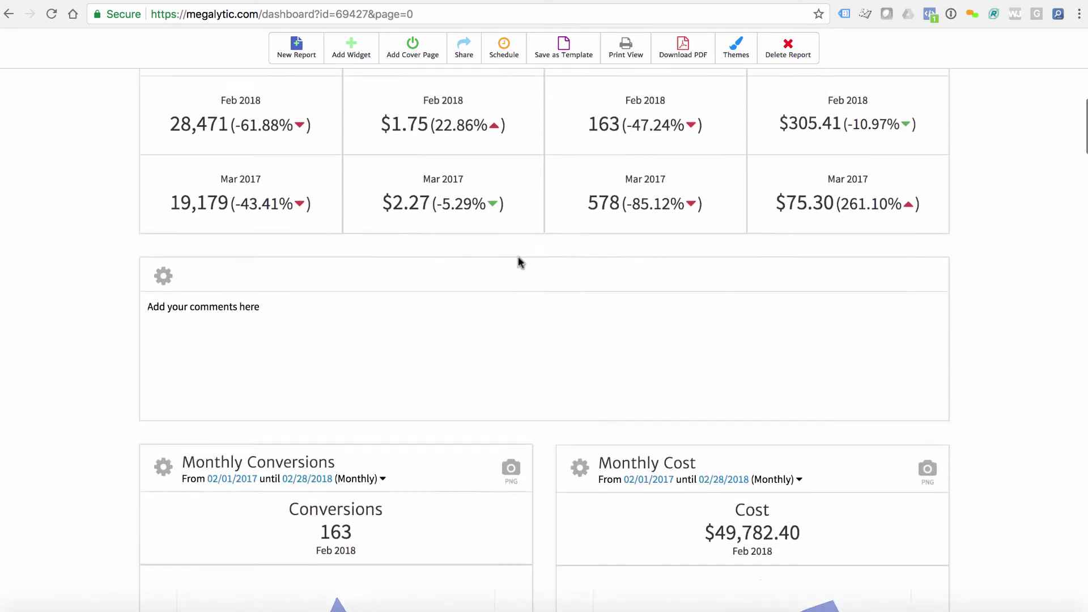
scroll(517, 262, up, 1)
drag(176, 350, 311, 411)
click(380, 412)
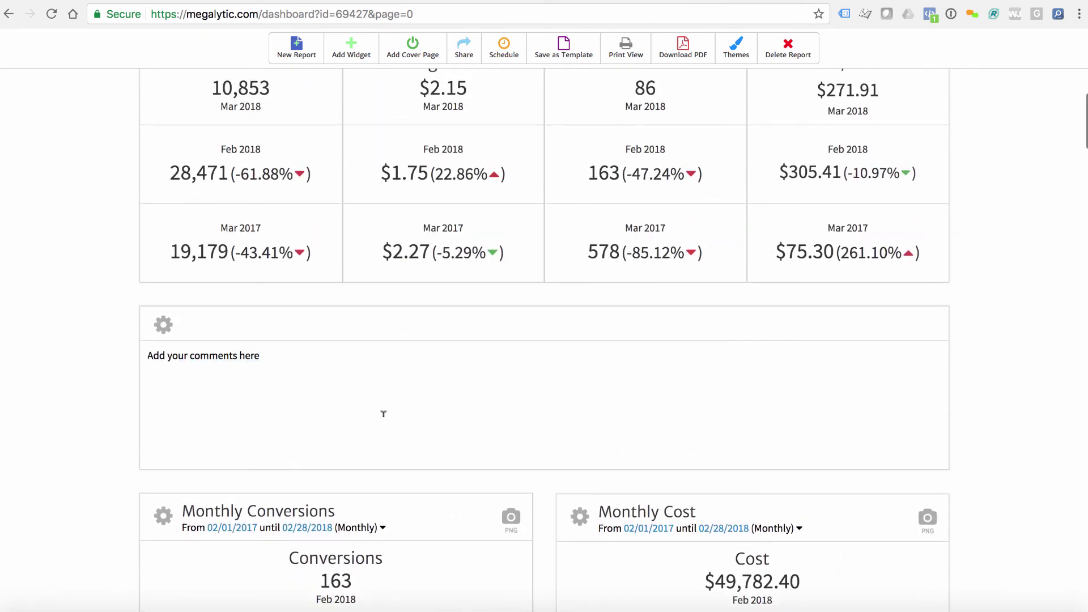
click(86, 369)
Delete the empty comment note widget and confirm its removal from the report
scroll(91, 365, down, 2)
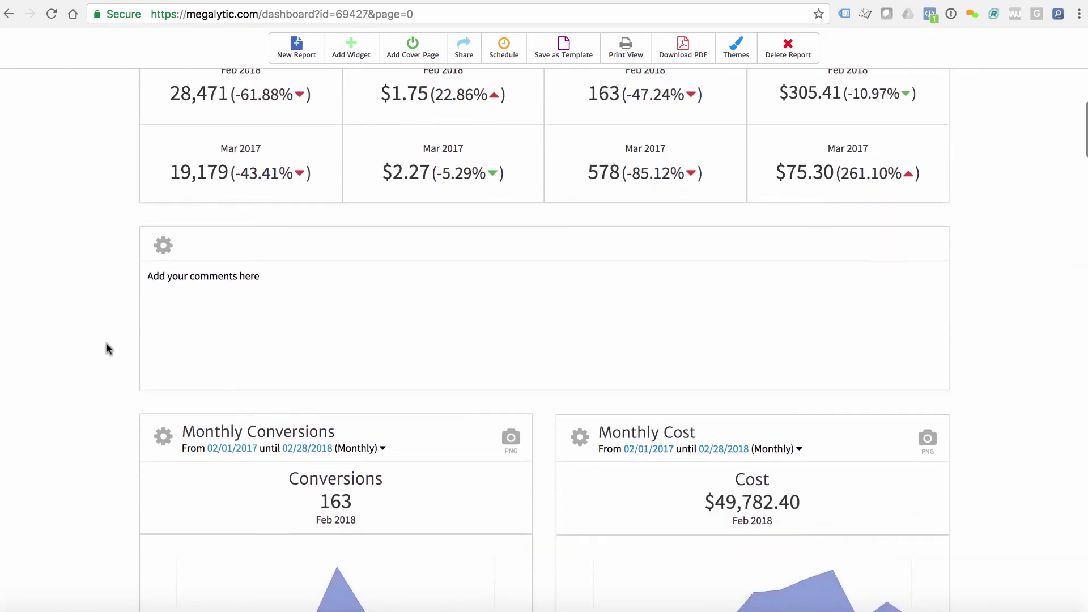
click(162, 247)
click(195, 281)
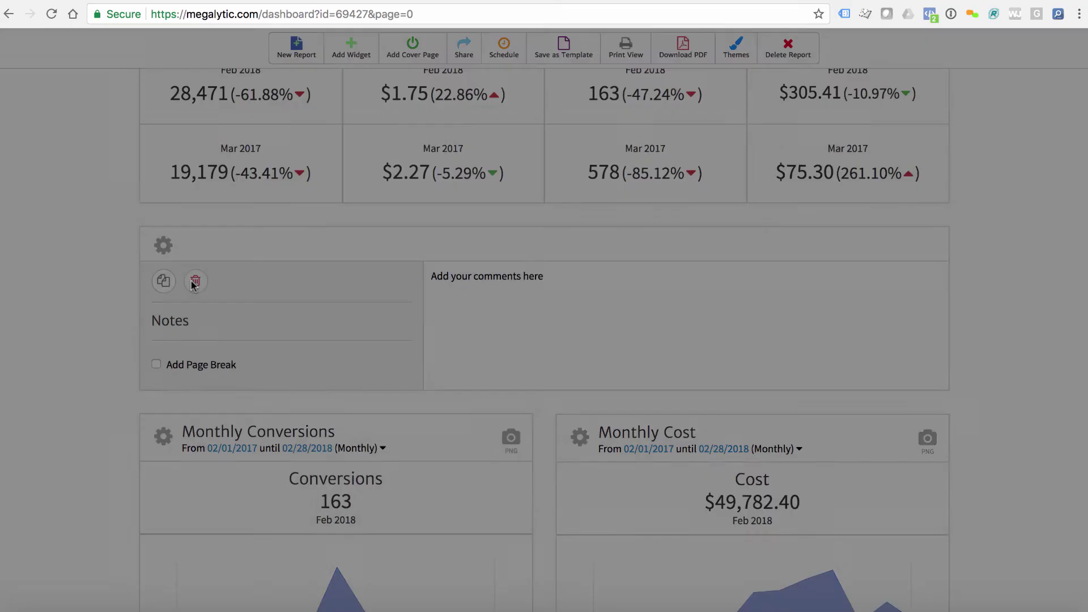
click(740, 192)
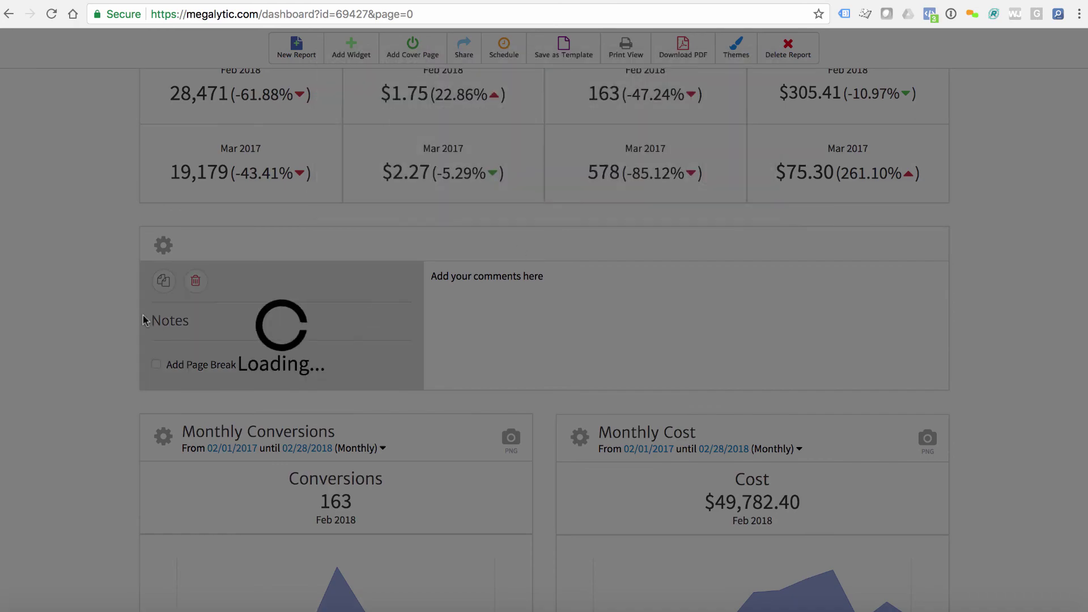
scroll(115, 321, down, 2)
scroll(116, 320, down, 6)
scroll(114, 317, down, 2)
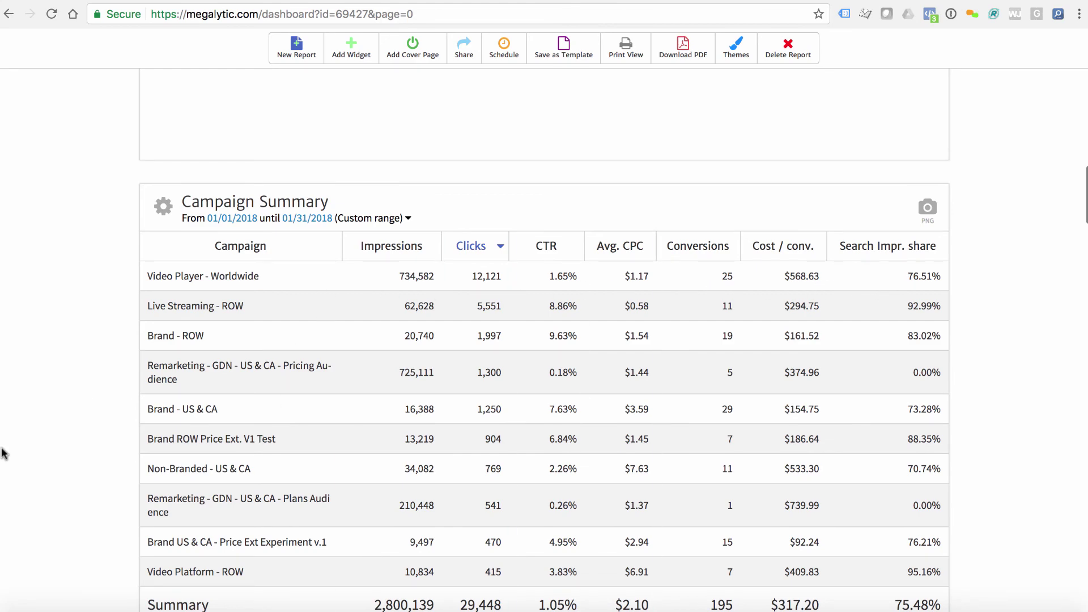
scroll(3, 454, up, 3)
scroll(3, 453, up, 5)
scroll(3, 453, up, 5)
scroll(3, 453, up, 2)
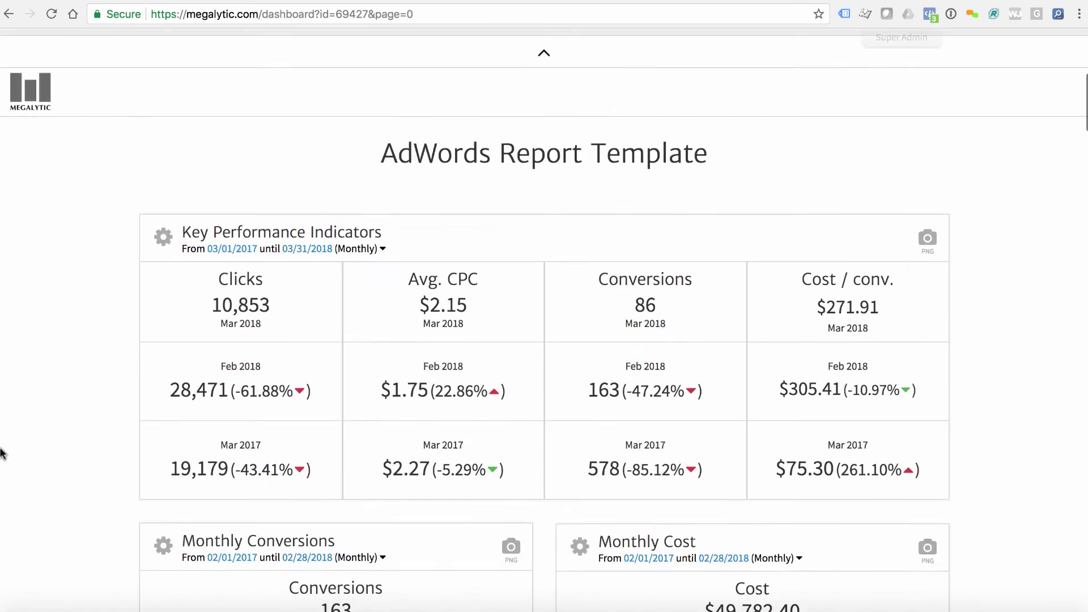